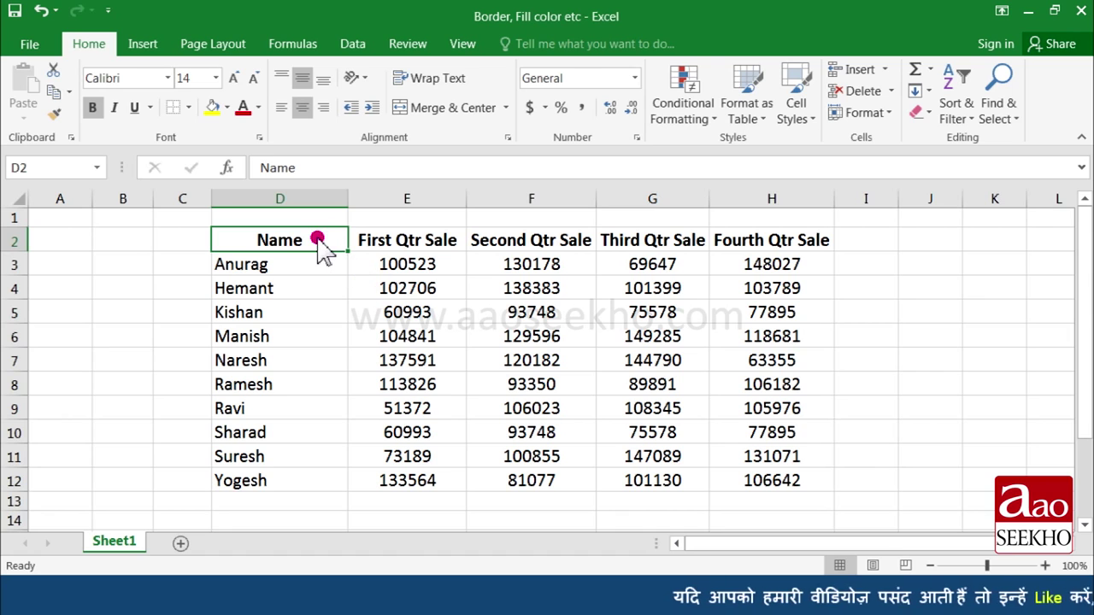
# Apply an Outside Borders outline around the sales table D2:H12.
pyautogui.moveTo(318, 240); pyautogui.dragTo(749, 479)
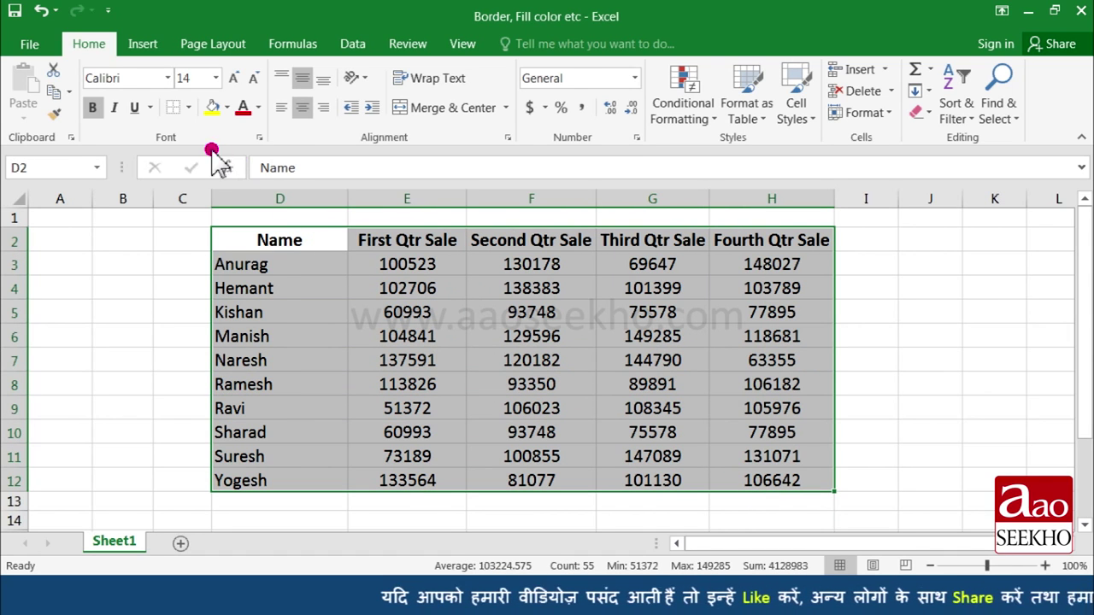
pyautogui.click(187, 108)
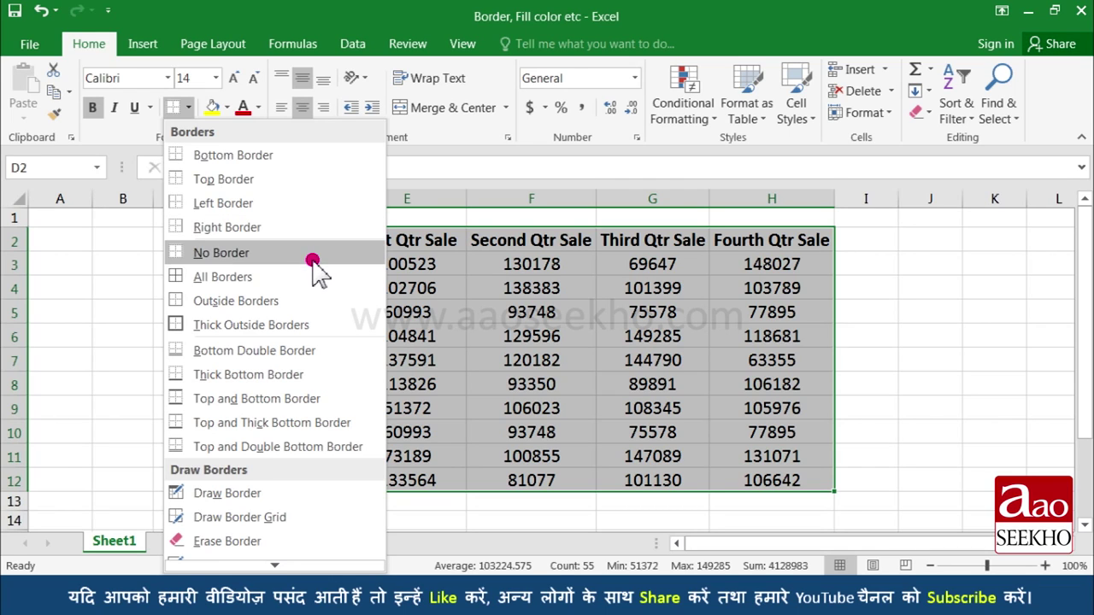
pyautogui.click(313, 305)
pyautogui.click(349, 321)
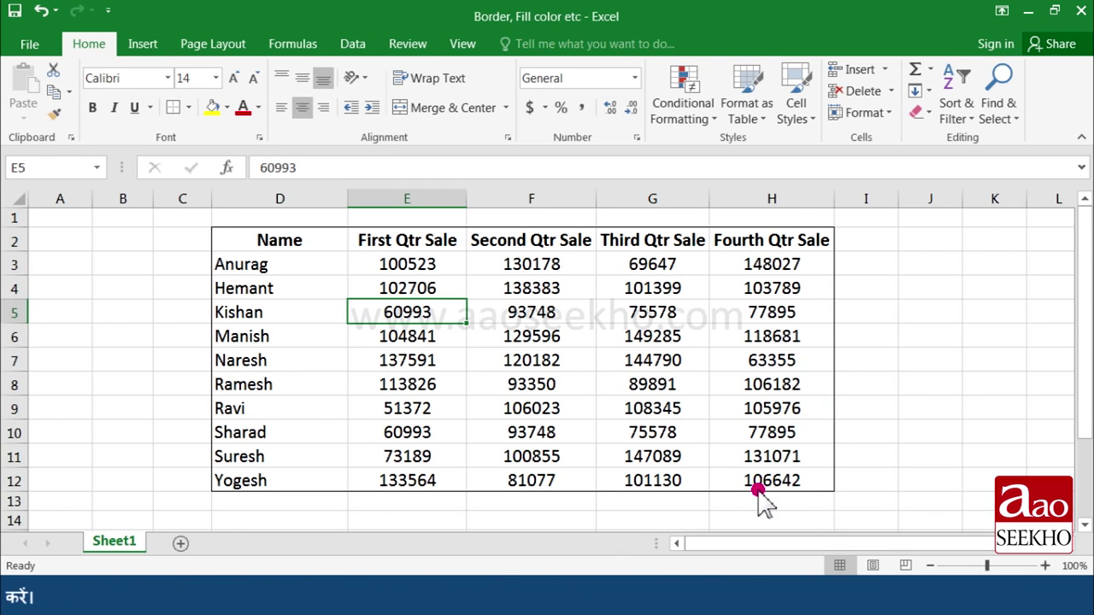
# Give every cell of D2:H12 a border using All Borders.
pyautogui.moveTo(256, 241); pyautogui.dragTo(821, 483)
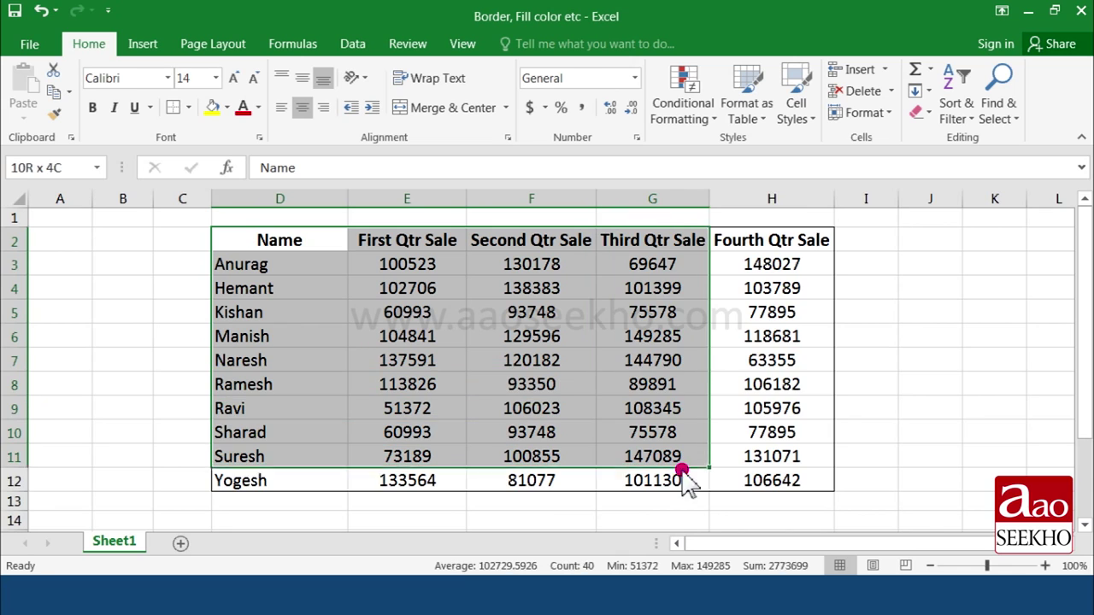
pyautogui.click(188, 109)
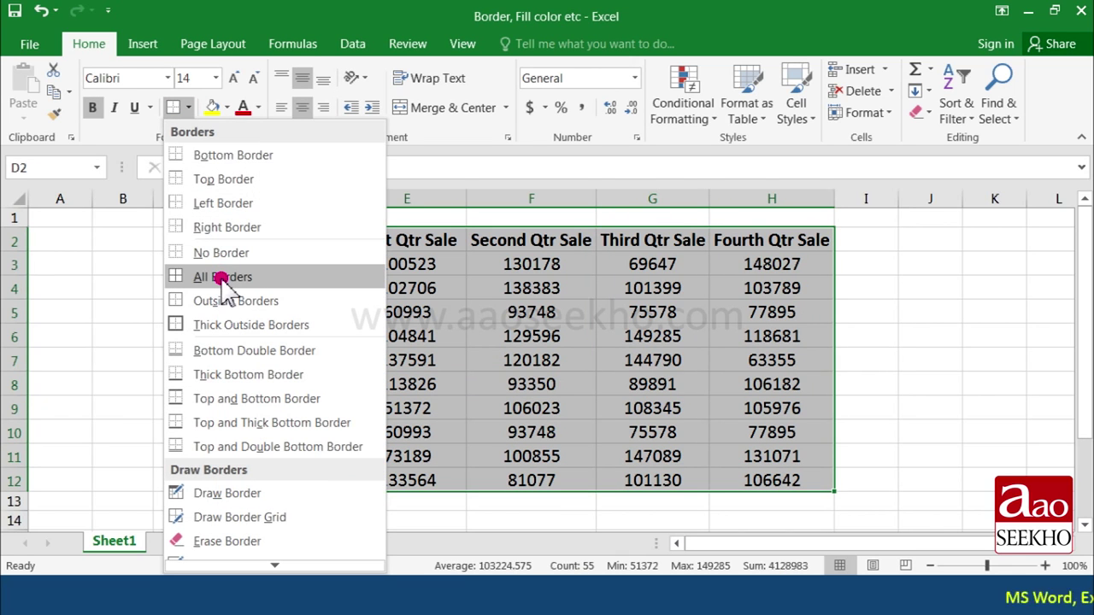
pyautogui.click(222, 278)
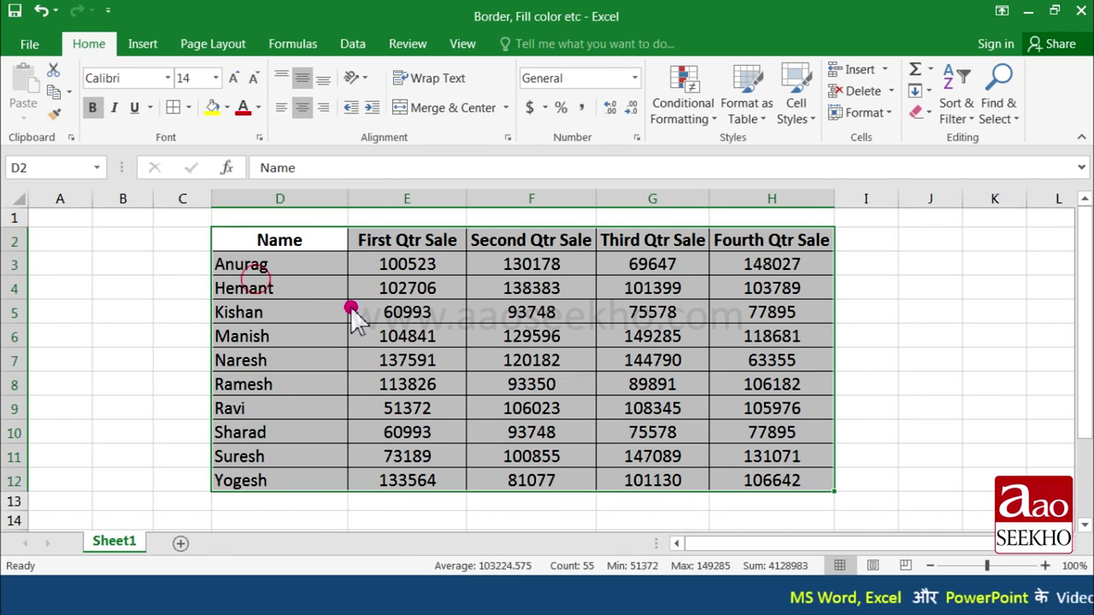
pyautogui.click(360, 315)
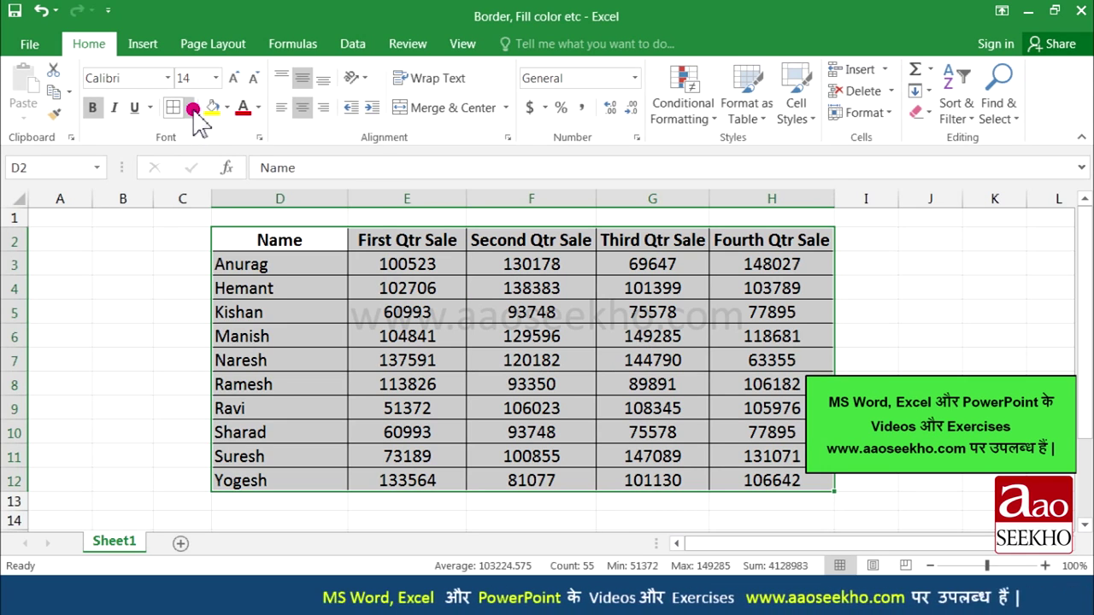
# Add a Thick Outside Borders outline around the table.
pyautogui.click(190, 108)
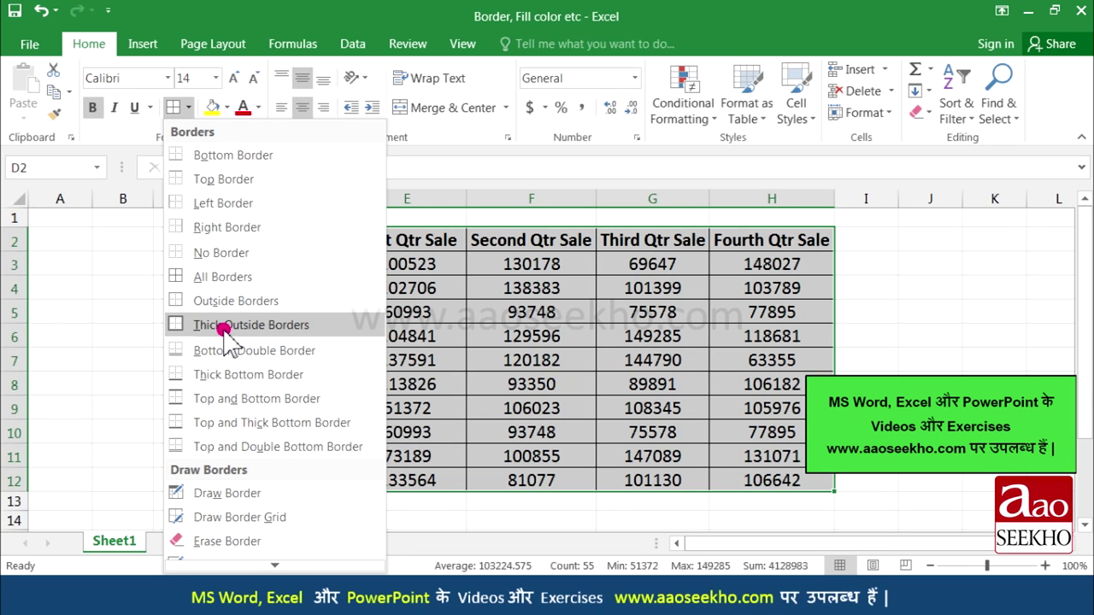
pyautogui.click(224, 326)
pyautogui.click(288, 357)
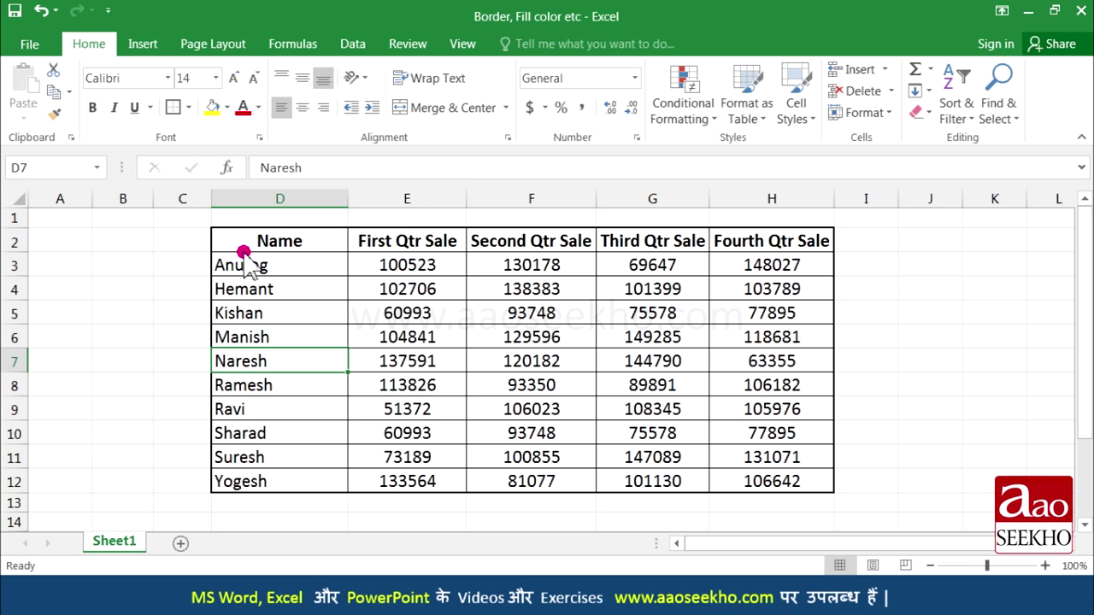
# Apply No Border to D2:H12 so the table has no borders left.
pyautogui.moveTo(279, 241); pyautogui.dragTo(769, 481)
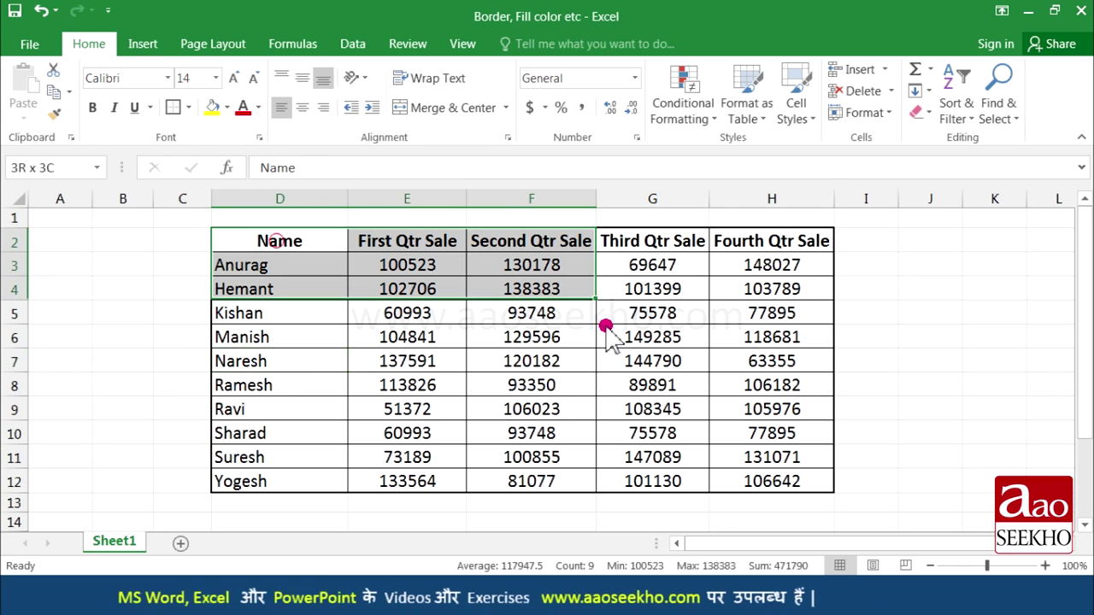
pyautogui.click(189, 107)
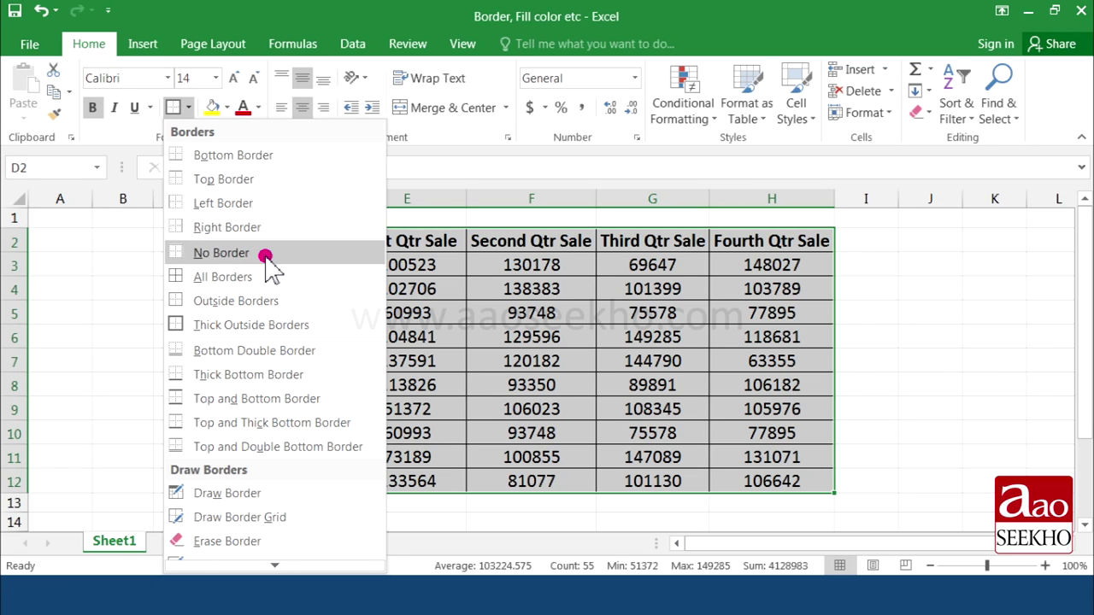
pyautogui.click(265, 257)
pyautogui.click(427, 335)
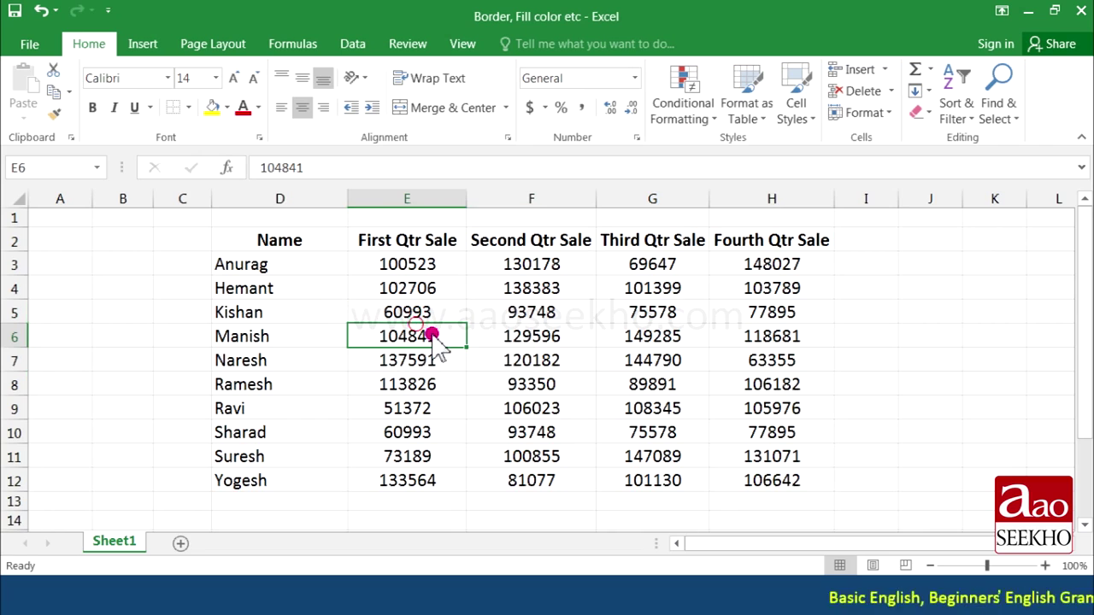
pyautogui.click(184, 108)
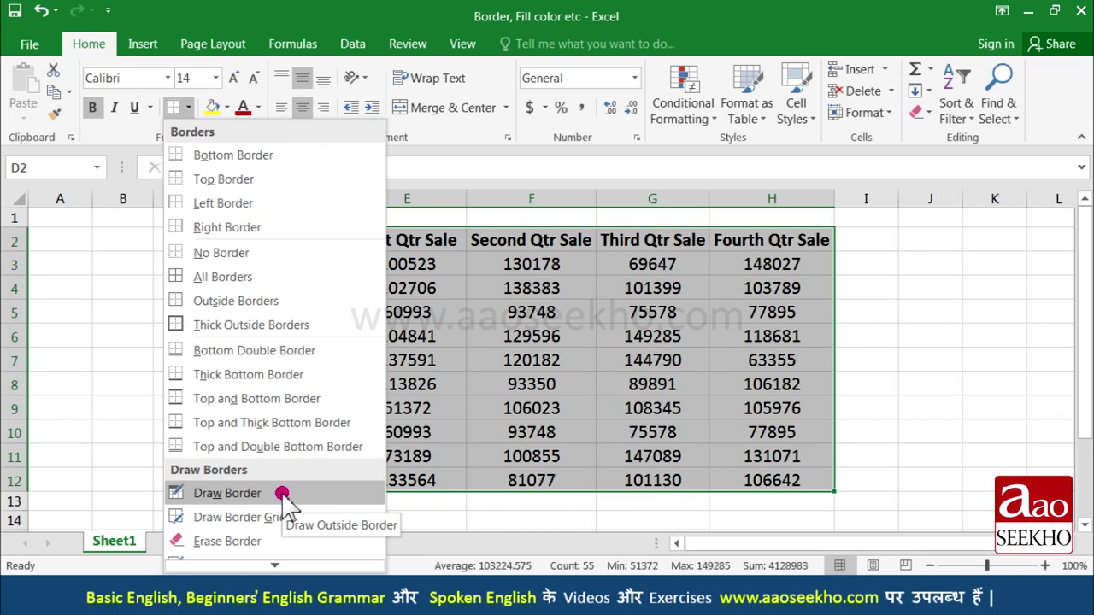
# With Draw Border, outline the table, underline rows 3 and 4, and edge column D to row 12.
pyautogui.click(282, 493)
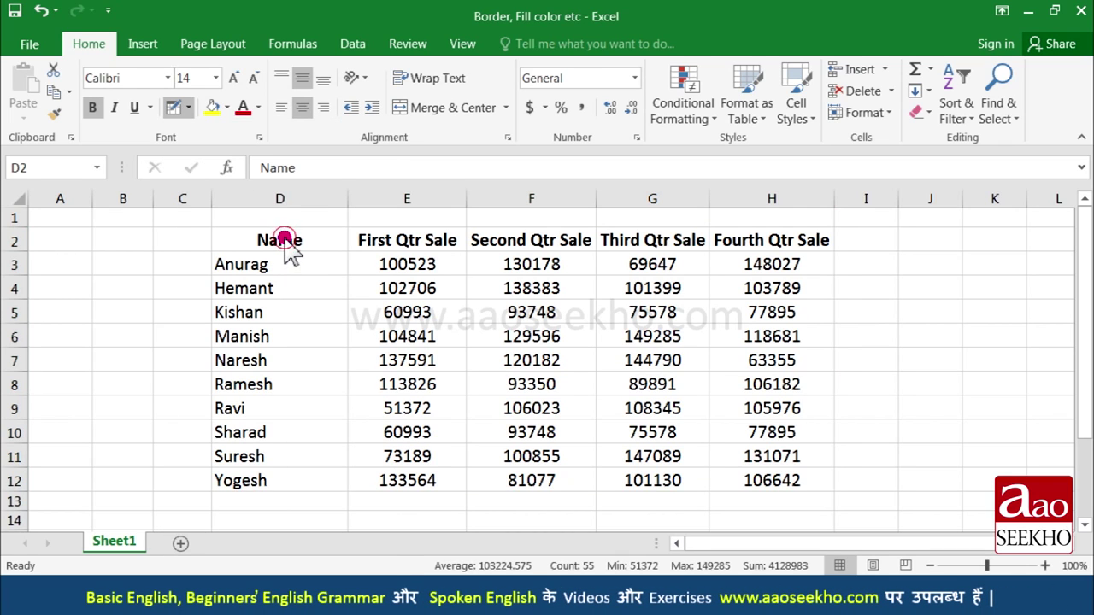
pyautogui.moveTo(507, 304)
pyautogui.mouseDown()
pyautogui.moveTo(779, 465)
pyautogui.moveTo(775, 478)
pyautogui.mouseUp()
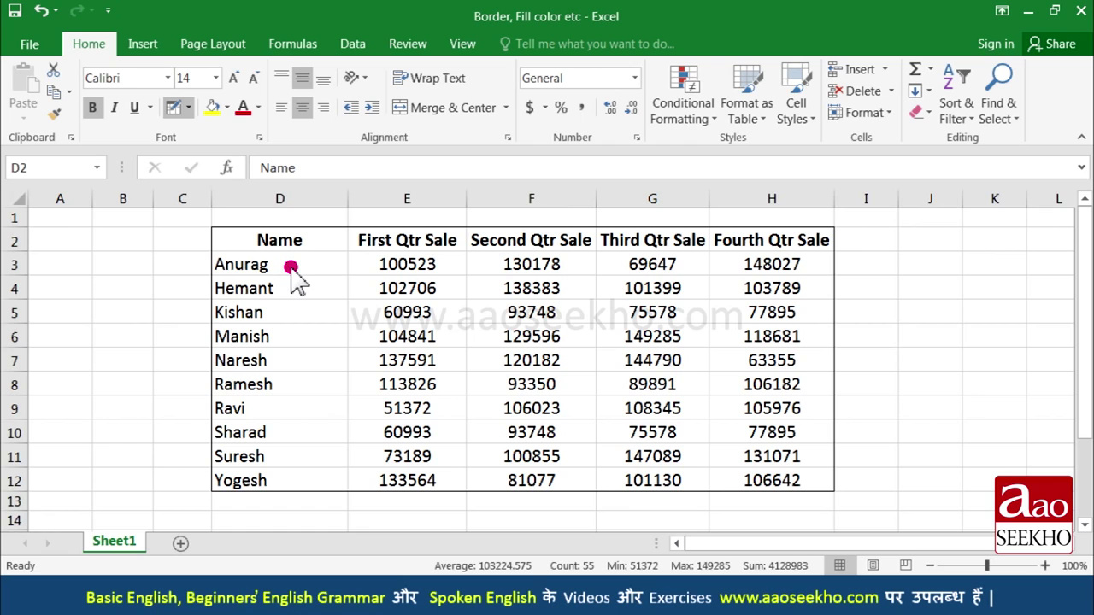
pyautogui.moveTo(288, 267); pyautogui.dragTo(722, 267)
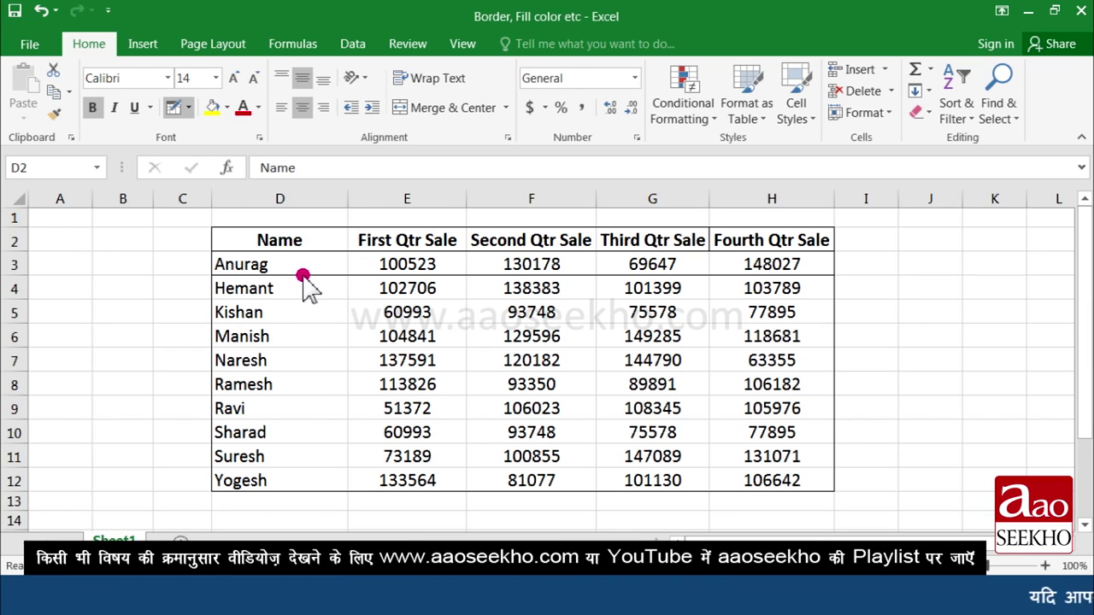
pyautogui.moveTo(303, 276); pyautogui.dragTo(733, 288)
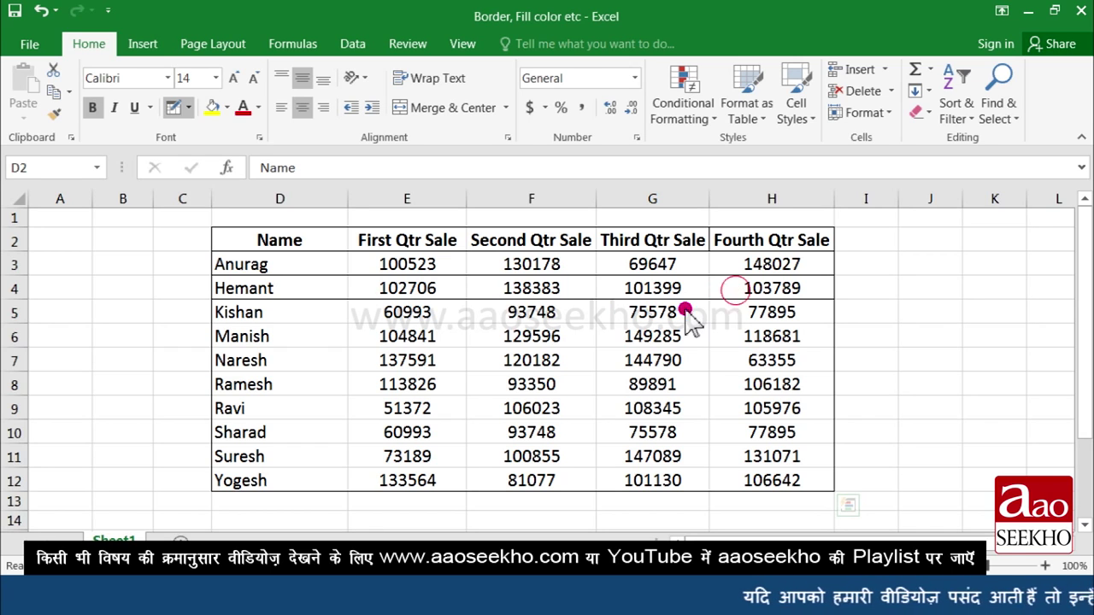
pyautogui.moveTo(436, 271); pyautogui.dragTo(304, 430)
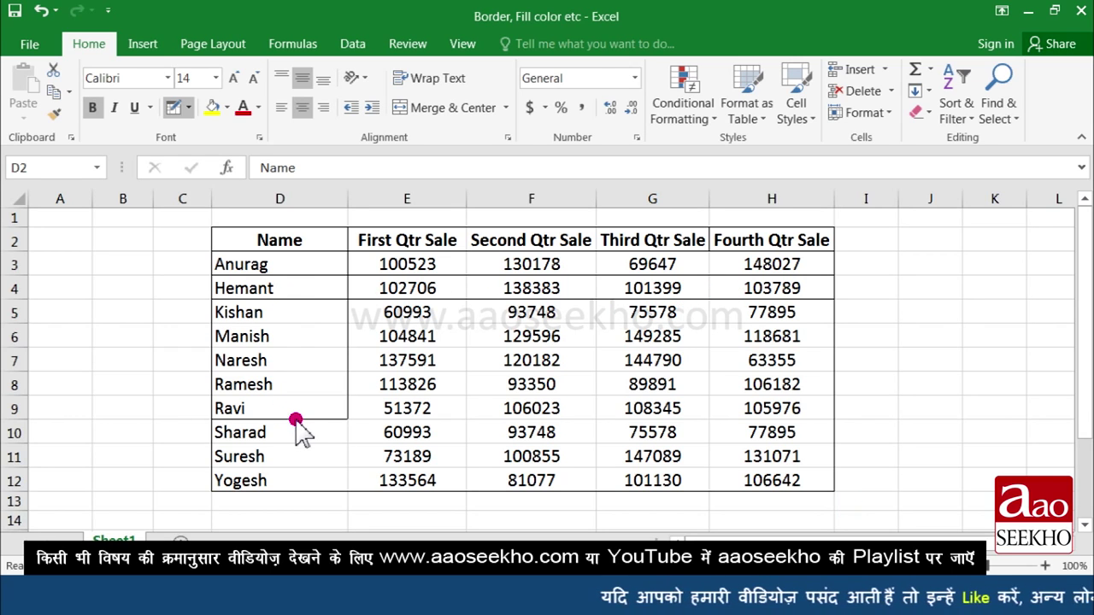
pyautogui.moveTo(303, 430); pyautogui.dragTo(305, 447)
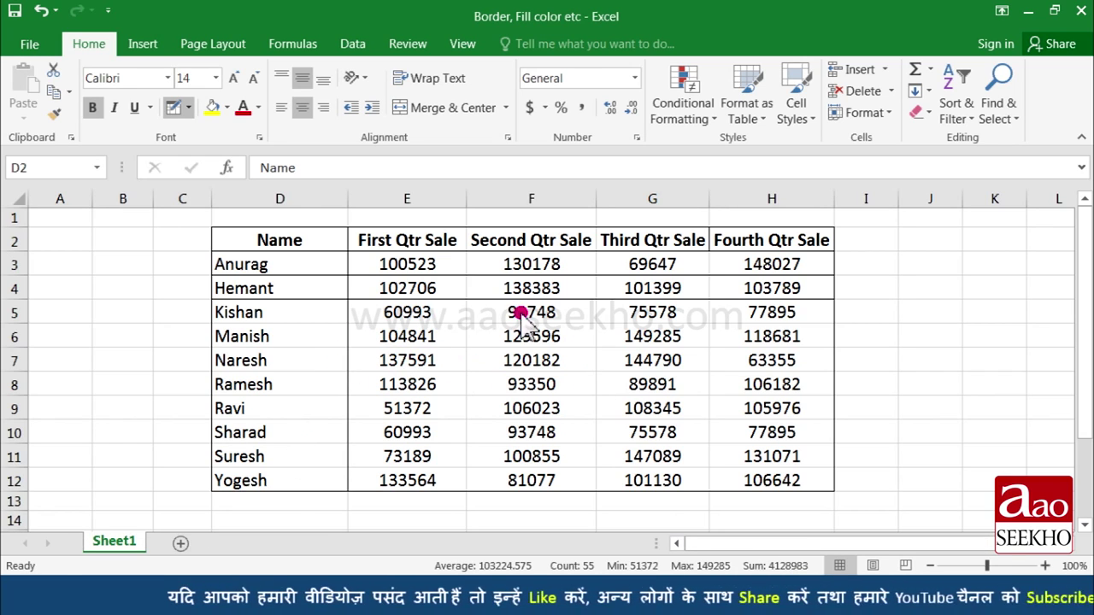
pyautogui.click(189, 107)
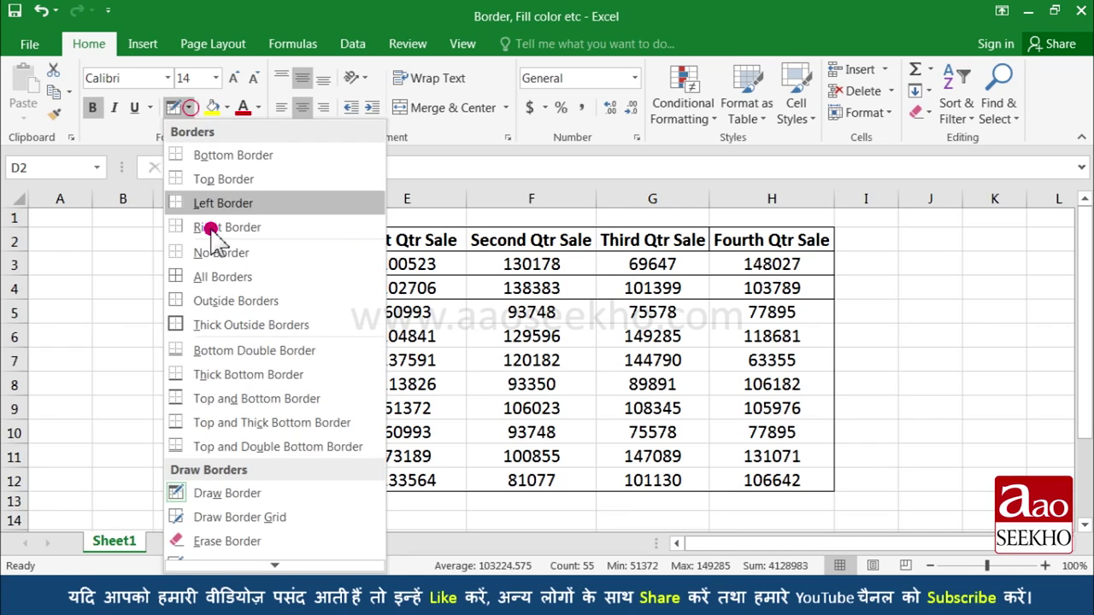
# Use Draw Border Grid to box every cell across columns E to H.
pyautogui.click(305, 517)
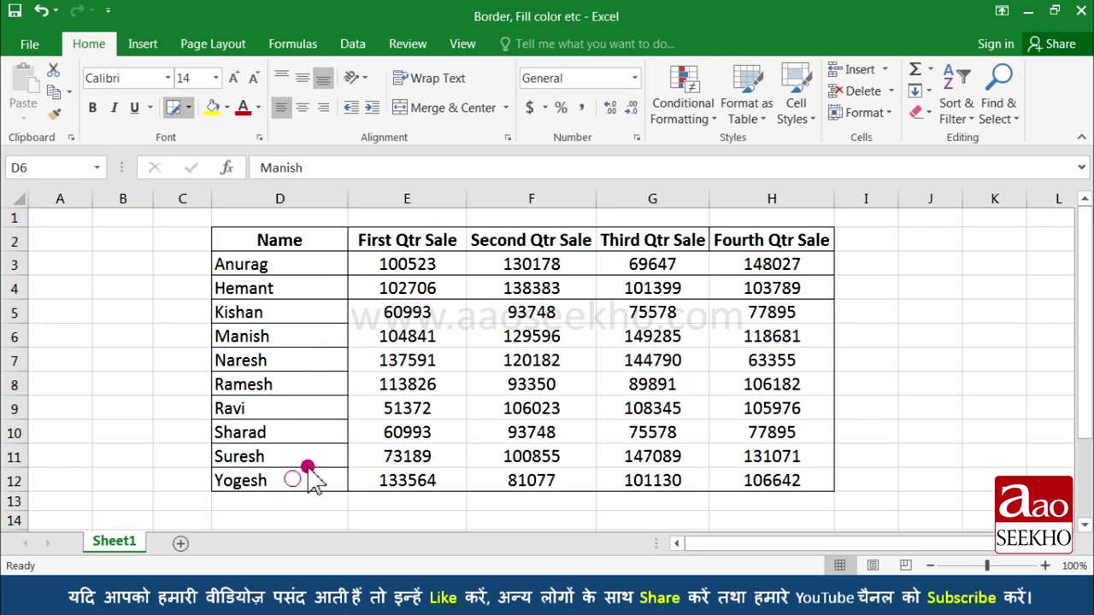
pyautogui.click(337, 242)
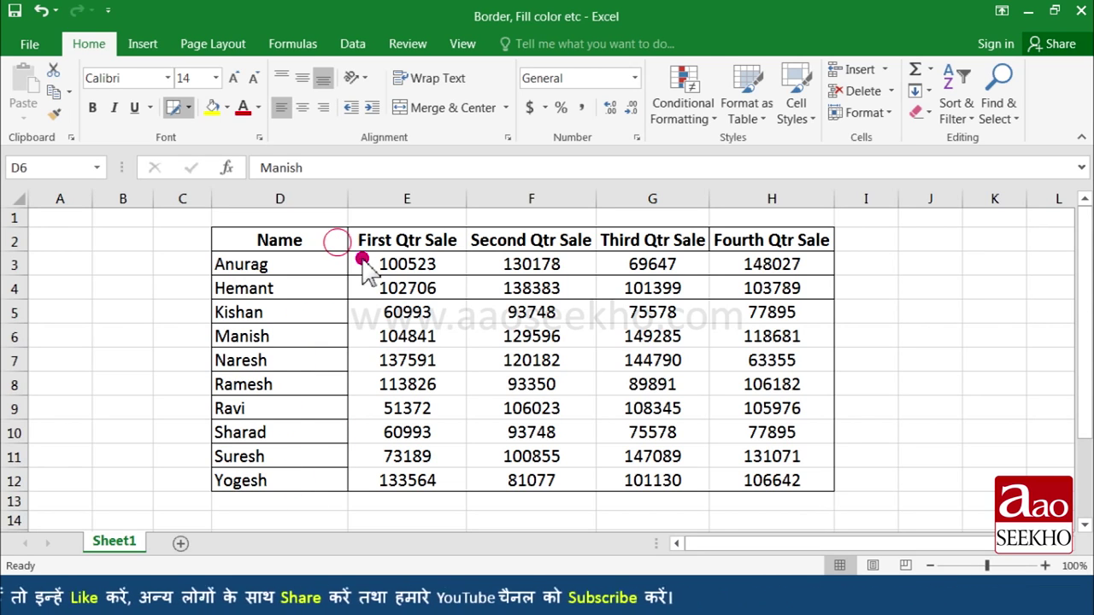
pyautogui.moveTo(362, 261); pyautogui.dragTo(769, 479)
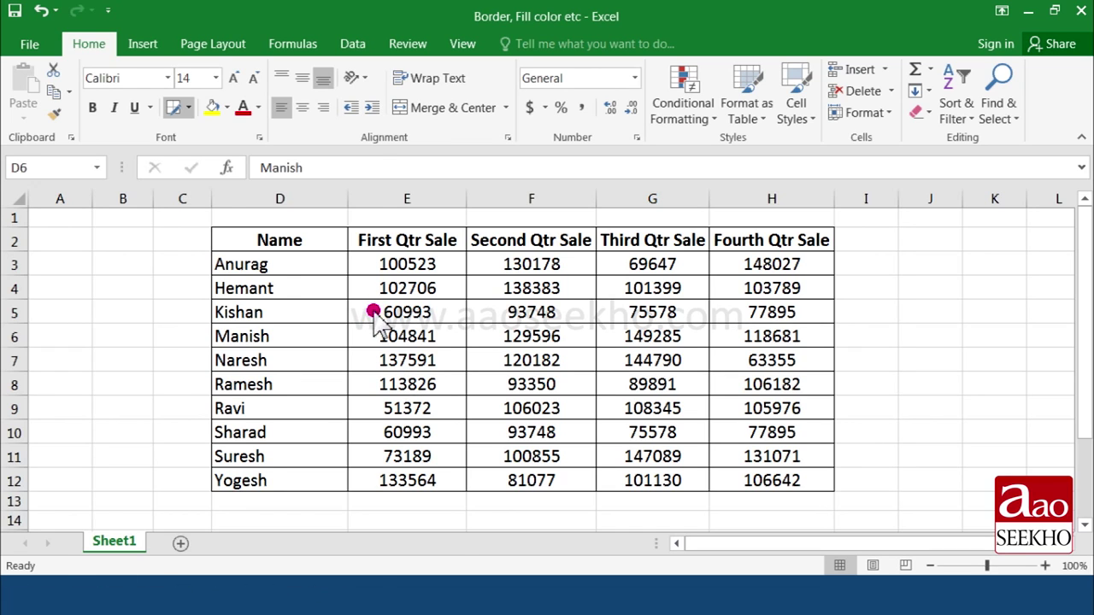
pyautogui.click(188, 106)
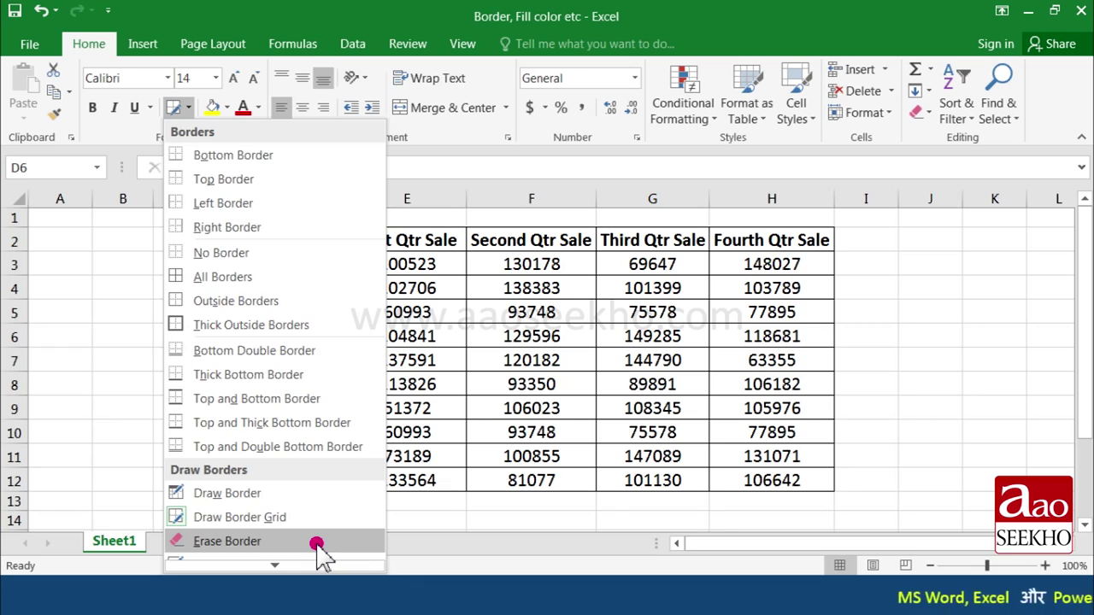
# Erase the inner borders between columns E and F and between F and G.
pyautogui.click(316, 545)
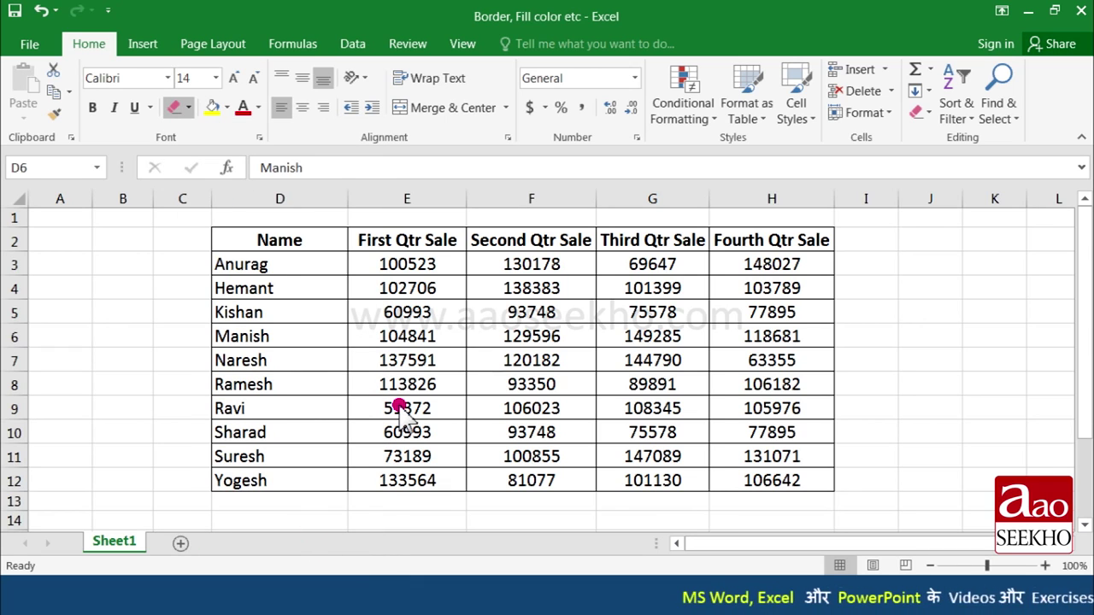
pyautogui.moveTo(469, 241); pyautogui.dragTo(469, 326)
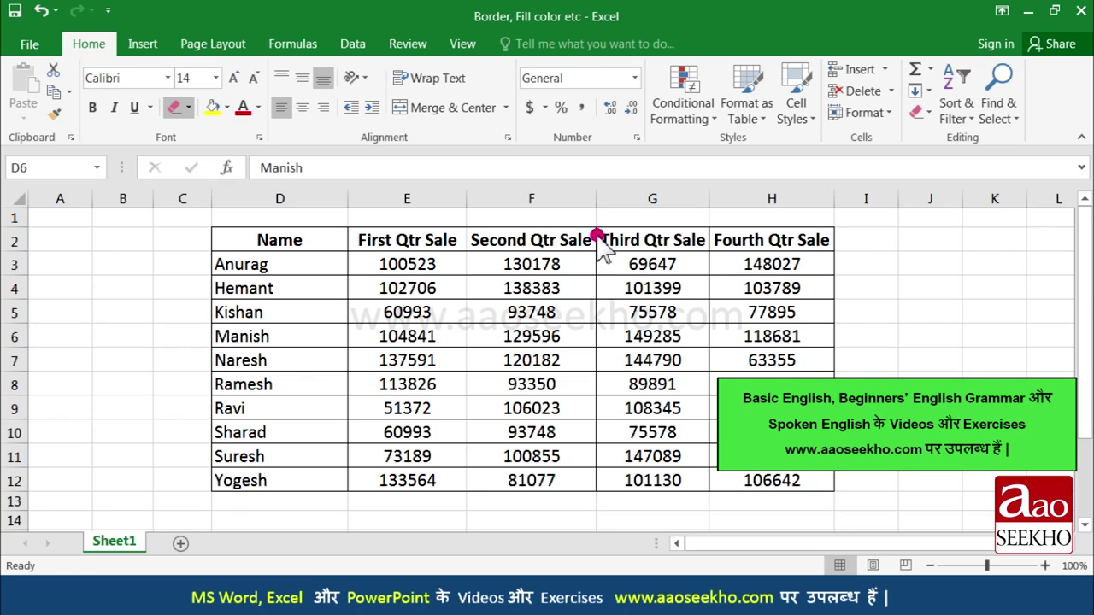
pyautogui.moveTo(604, 313); pyautogui.dragTo(600, 387)
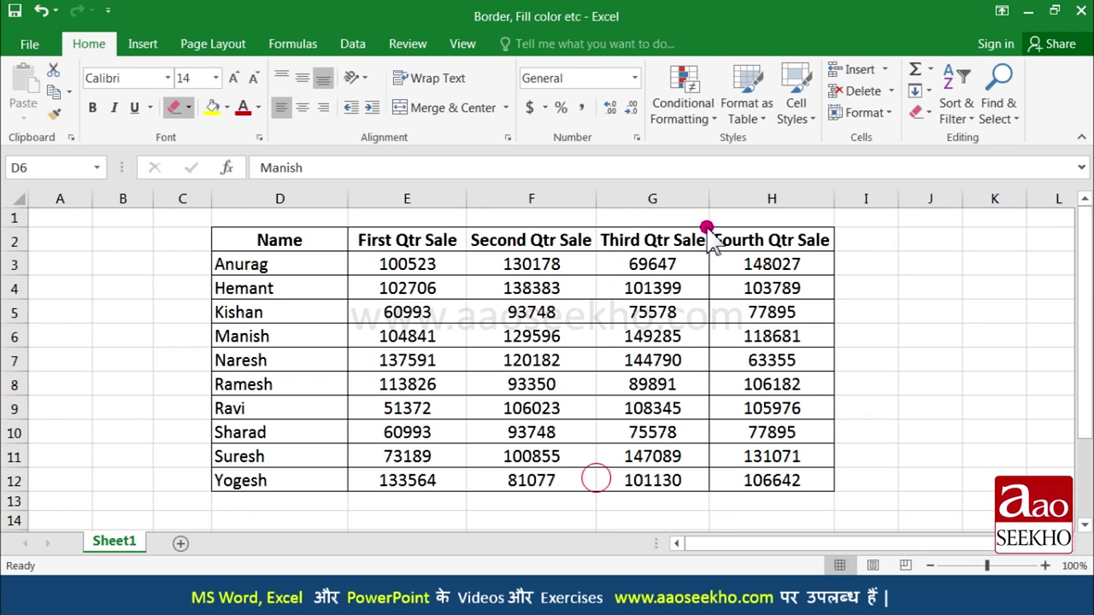
# Bring up the Line Color palette for borders.
pyautogui.click(188, 107)
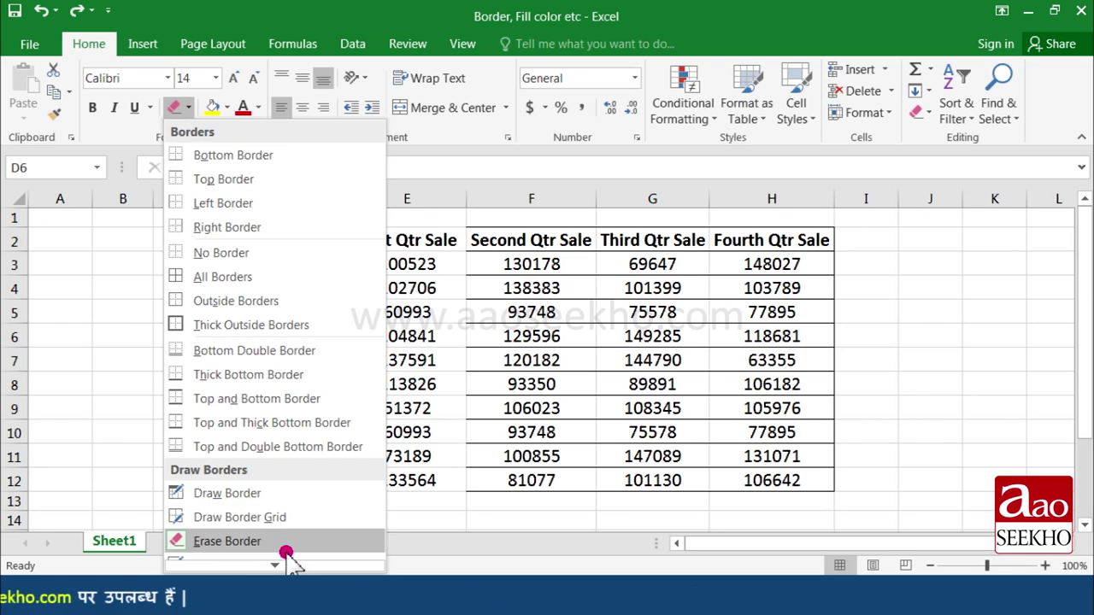
pyautogui.scroll(-1, 287, 562)
pyautogui.moveTo(288, 522)
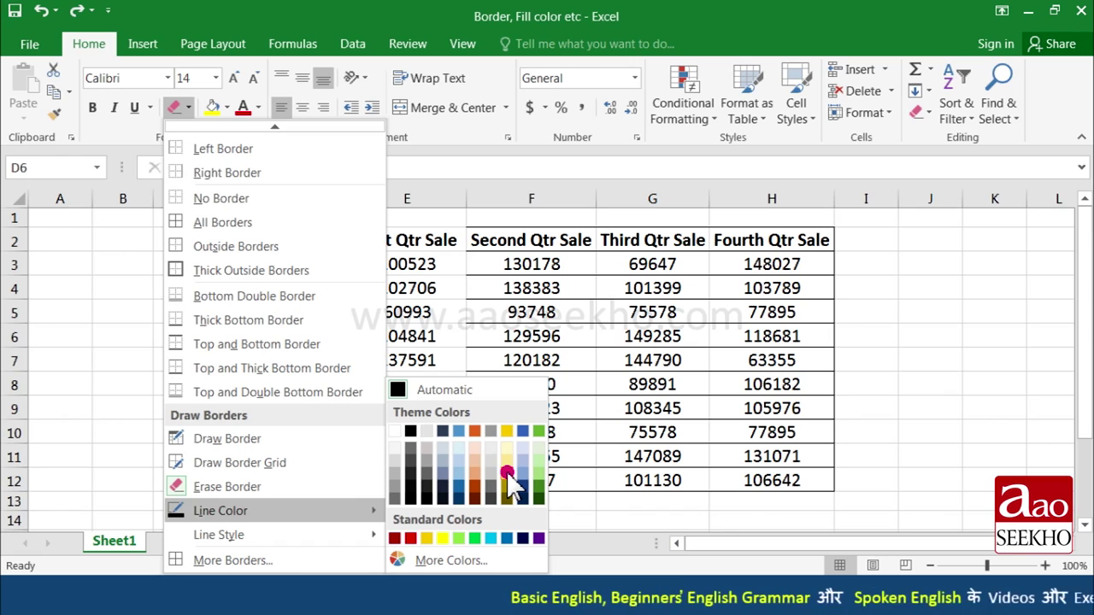
# Redraw the table's cell borders in red, then show the Line Style options.
pyautogui.click(411, 538)
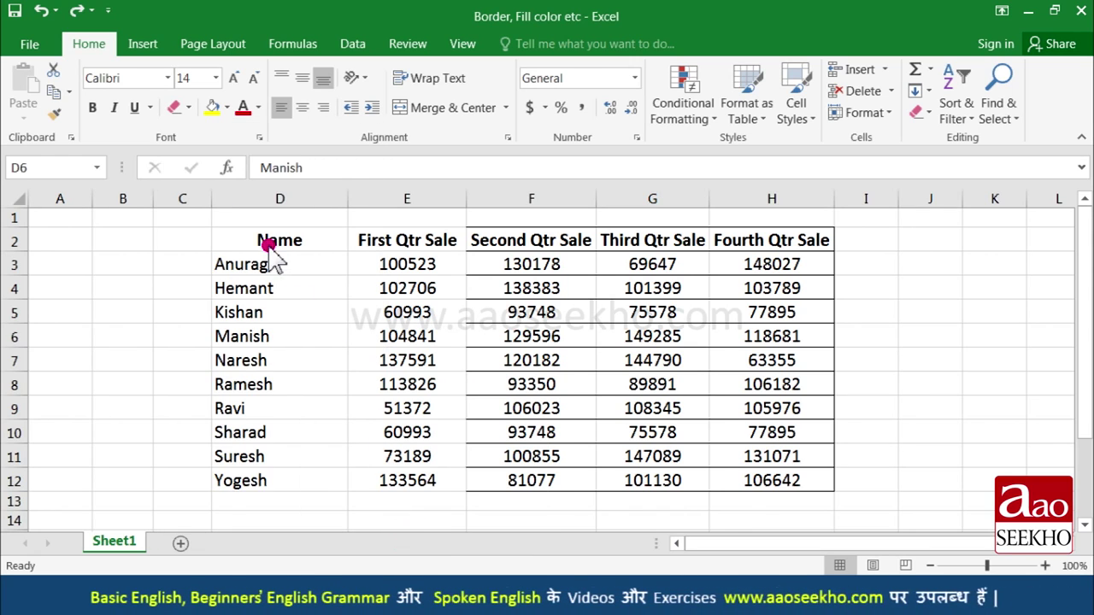
pyautogui.moveTo(266, 239); pyautogui.dragTo(500, 415)
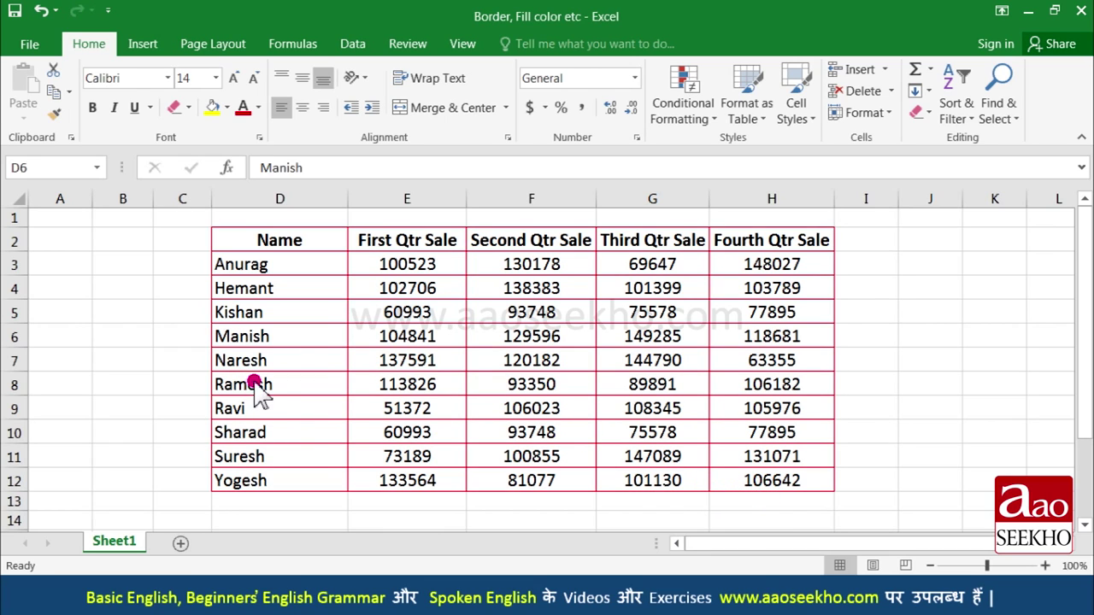
pyautogui.click(193, 108)
pyautogui.click(331, 532)
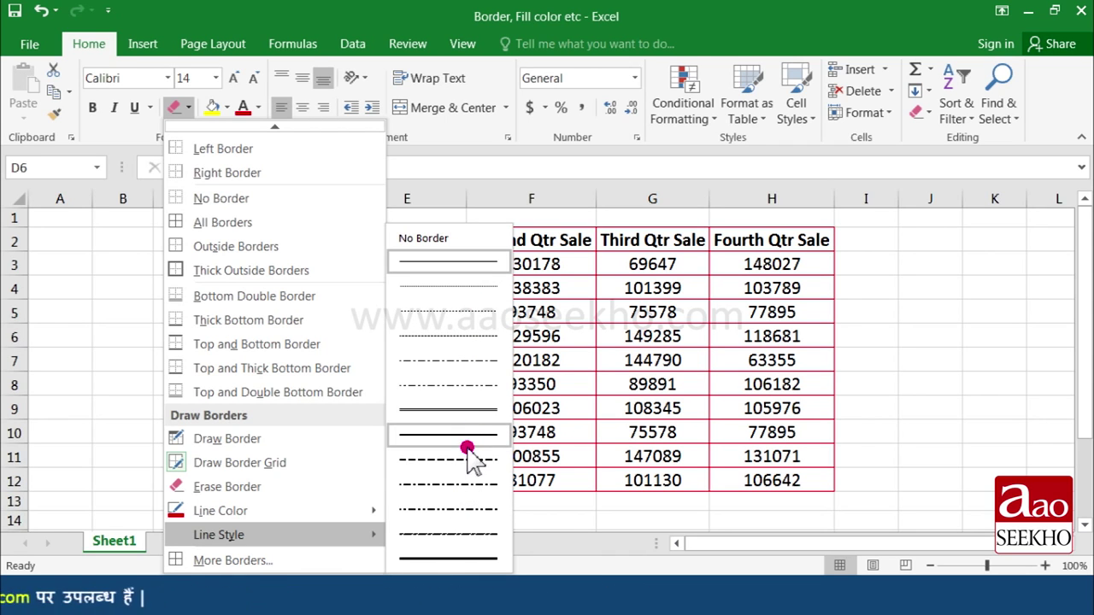
# Redraw the grid with red dash-dot-dot lines, then apply No Border to D2:H12.
pyautogui.click(479, 535)
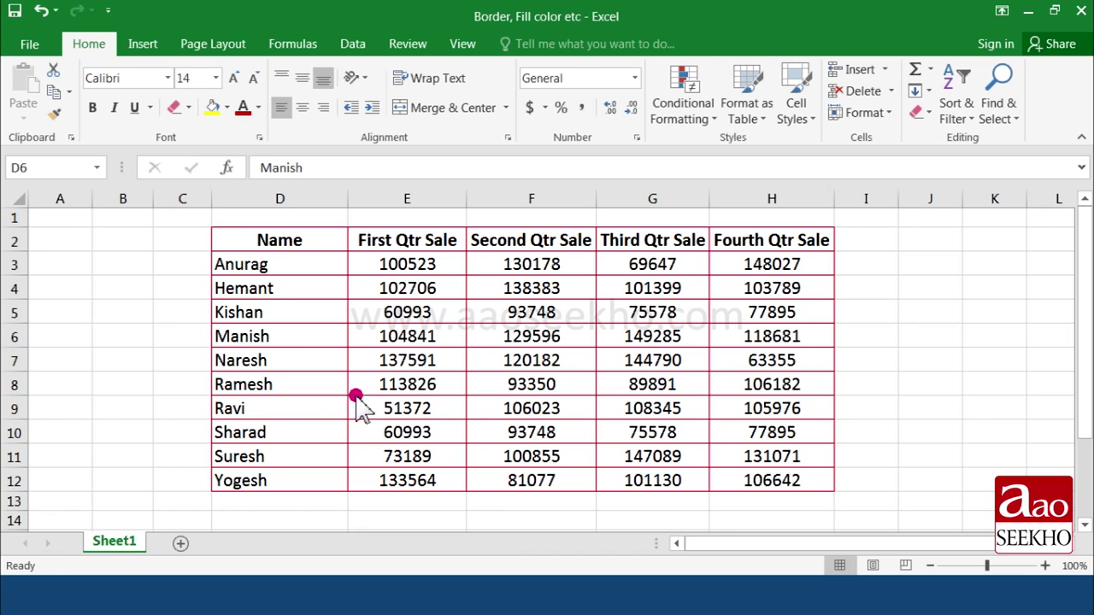
pyautogui.moveTo(254, 238); pyautogui.dragTo(764, 494)
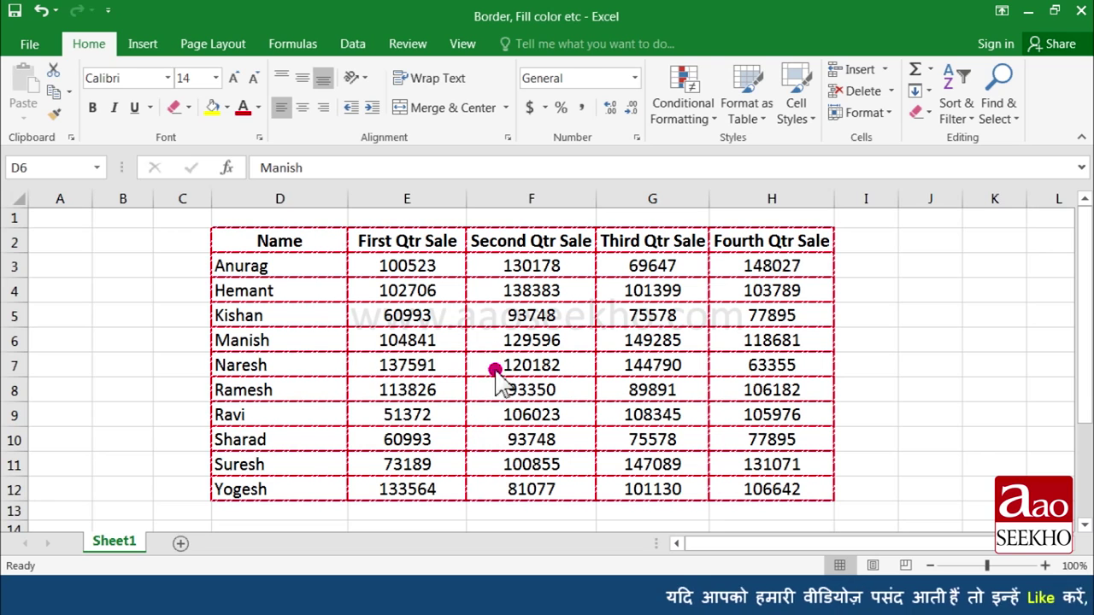
pyautogui.moveTo(301, 241)
pyautogui.mouseDown()
pyautogui.moveTo(555, 440)
pyautogui.moveTo(769, 487)
pyautogui.mouseUp()
pyautogui.click(188, 107)
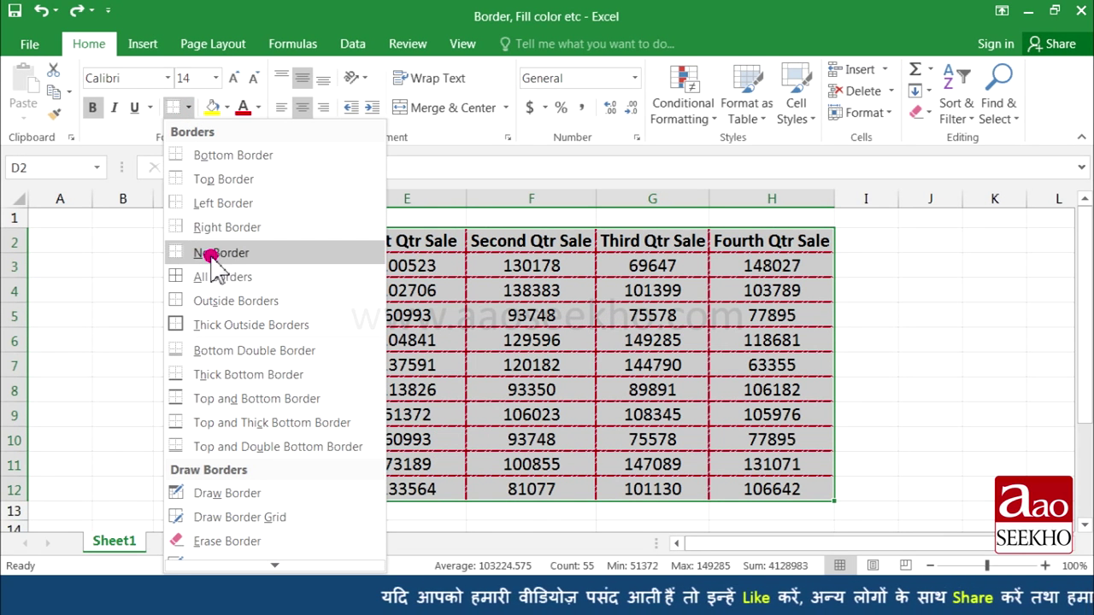
pyautogui.click(267, 256)
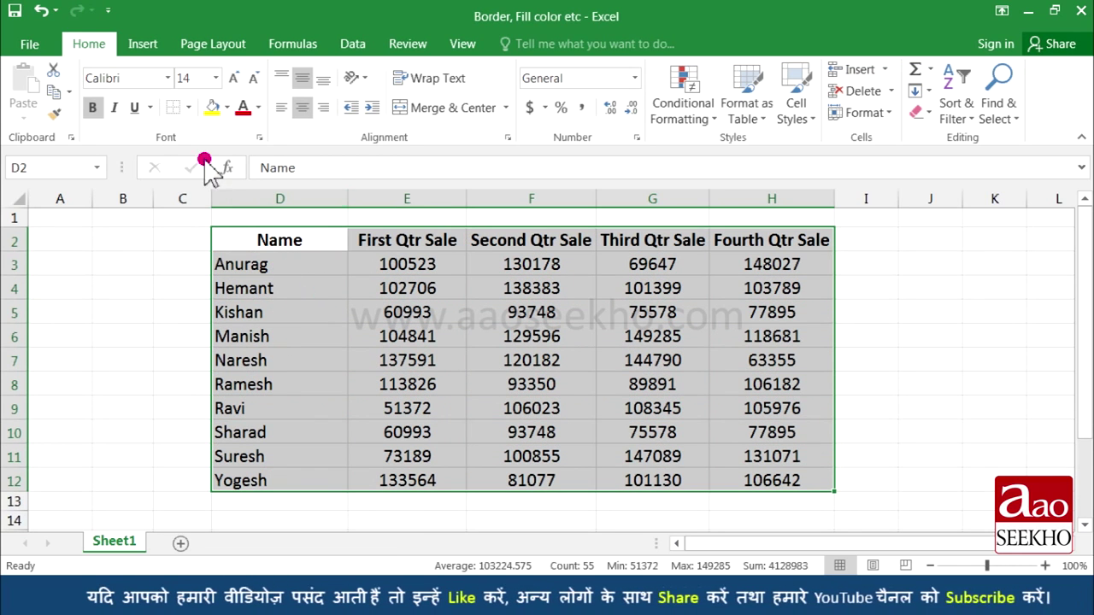
# Open More Borders in Format Cells and set the border line colour to blue.
pyautogui.click(190, 108)
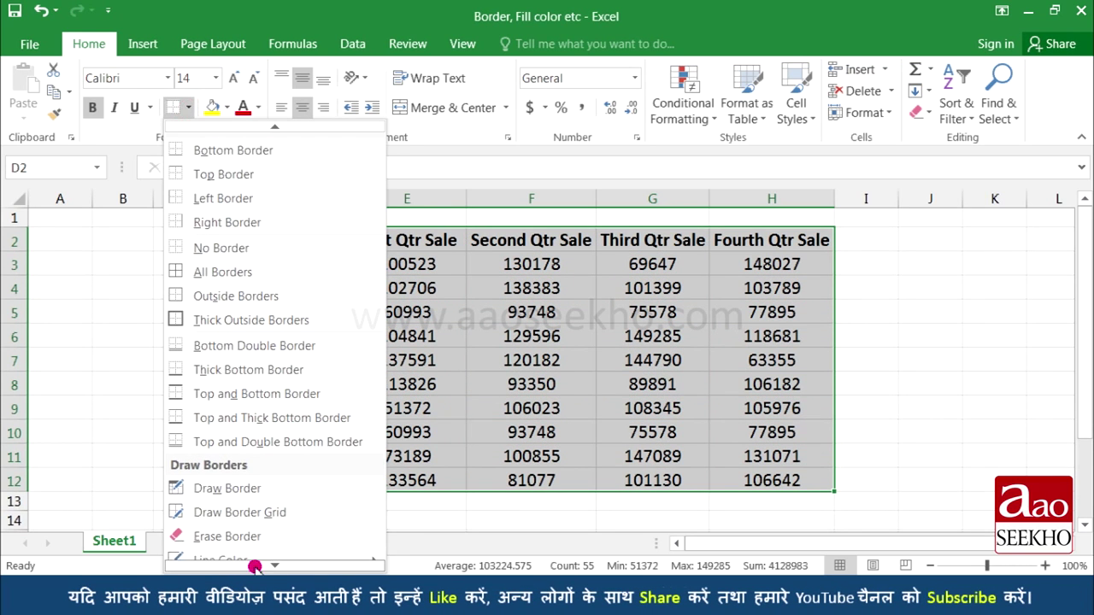
pyautogui.scroll(-1, 257, 547)
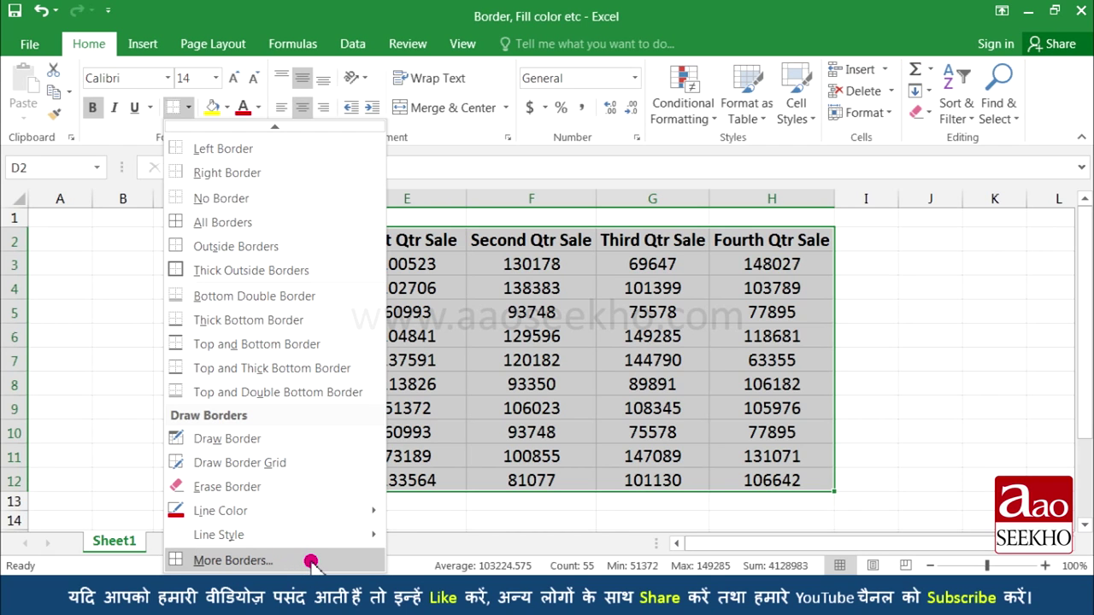
pyautogui.click(310, 563)
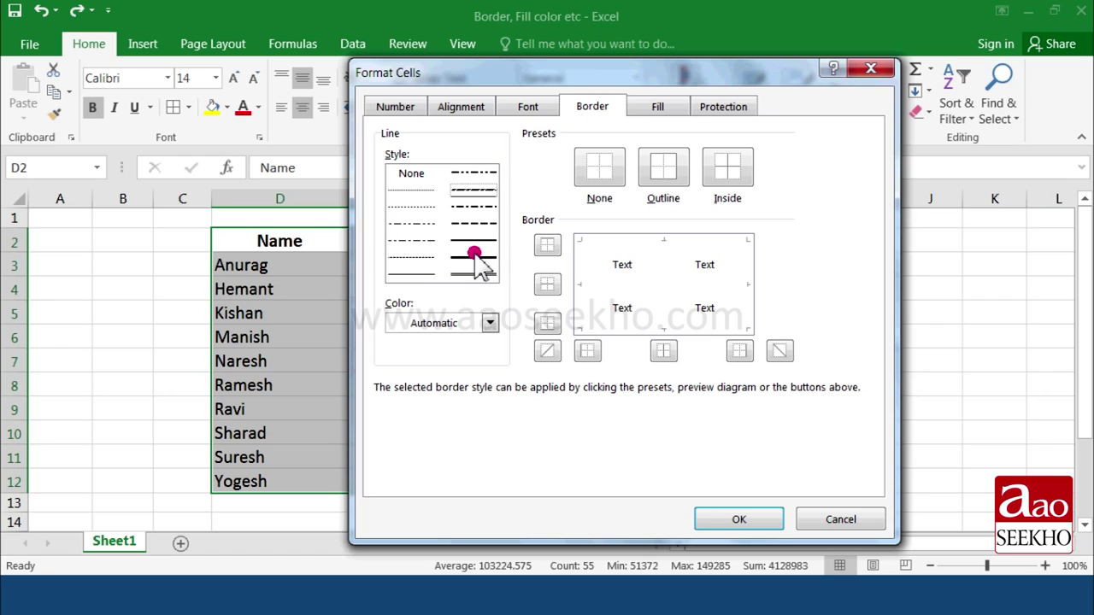
pyautogui.click(491, 323)
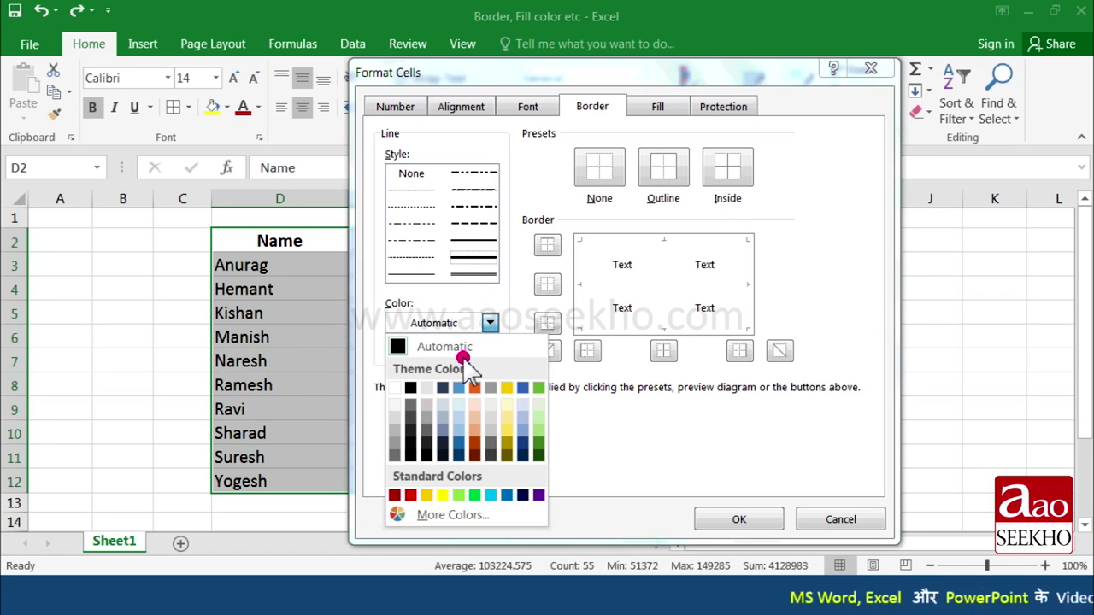
pyautogui.click(505, 495)
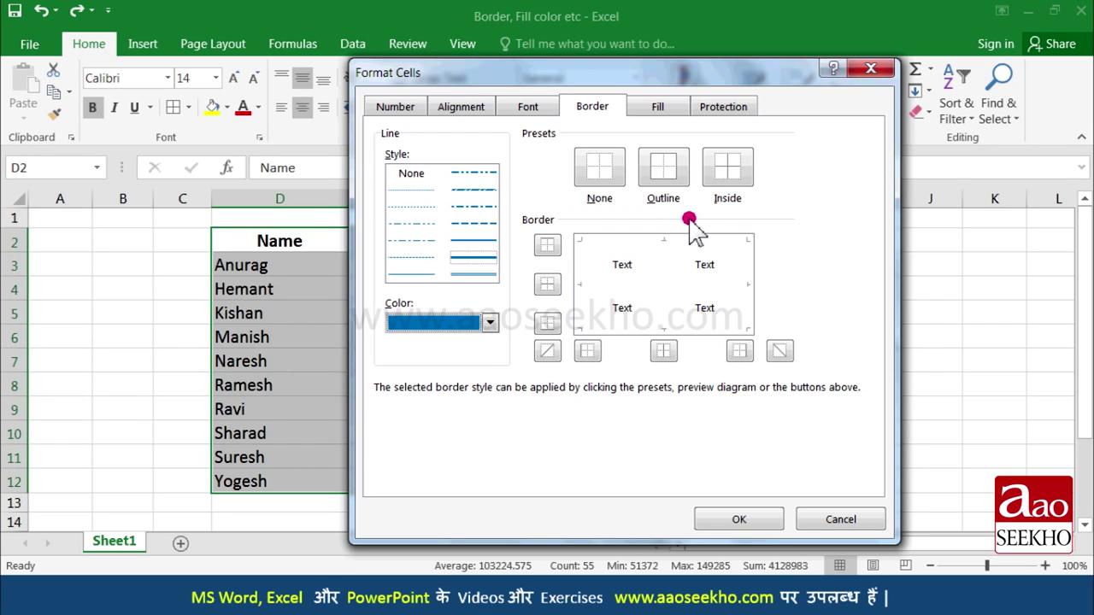
# Try the Outline, Inside and top-border presets in the Border preview, then clear them.
pyautogui.click(675, 172)
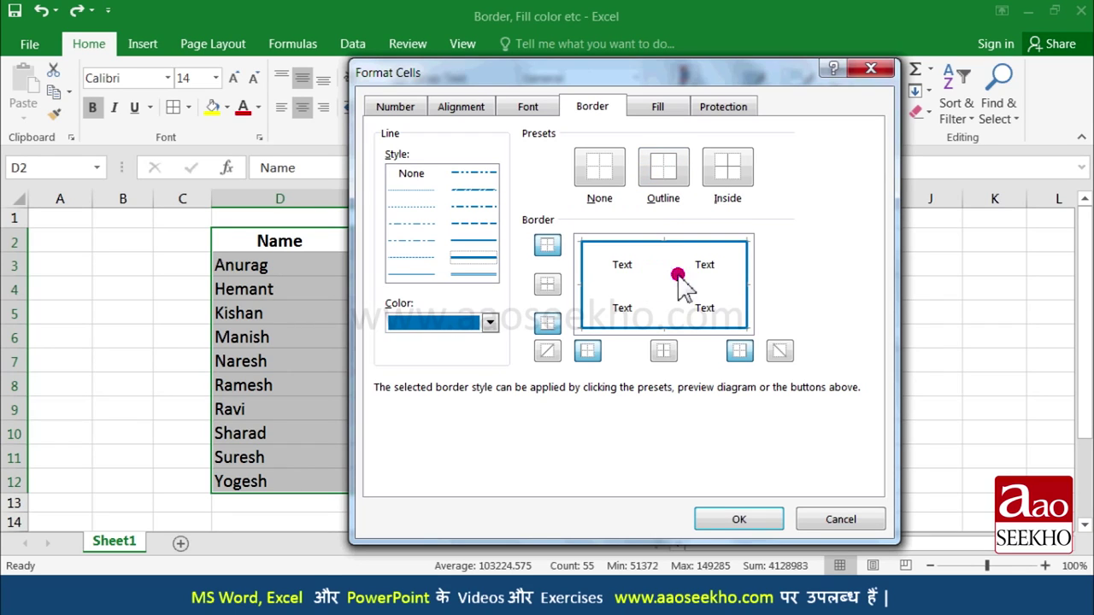
pyautogui.click(604, 172)
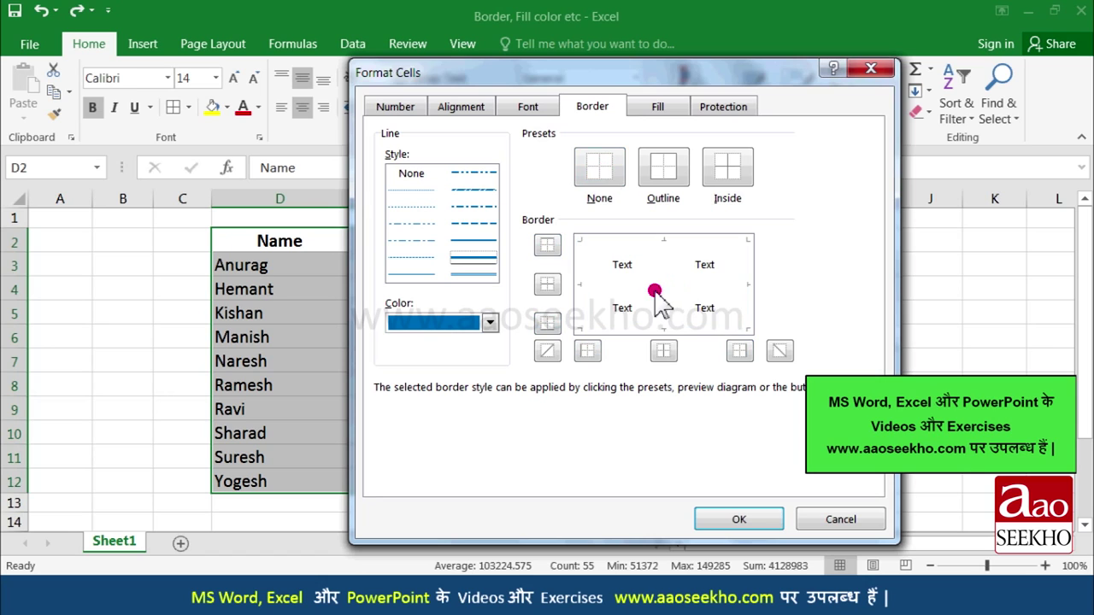
pyautogui.click(727, 166)
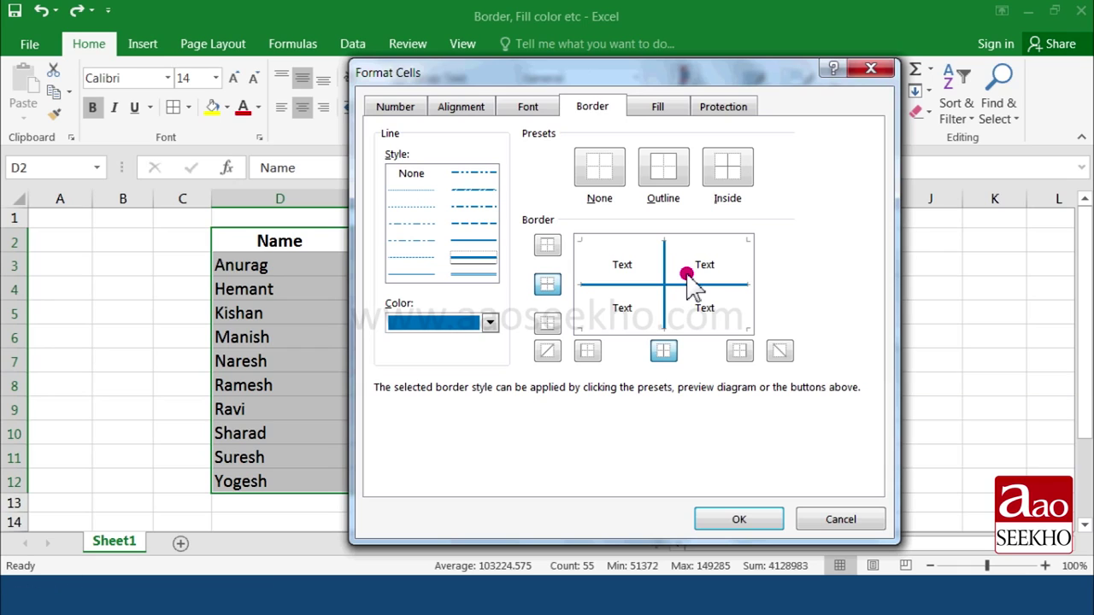
pyautogui.click(664, 182)
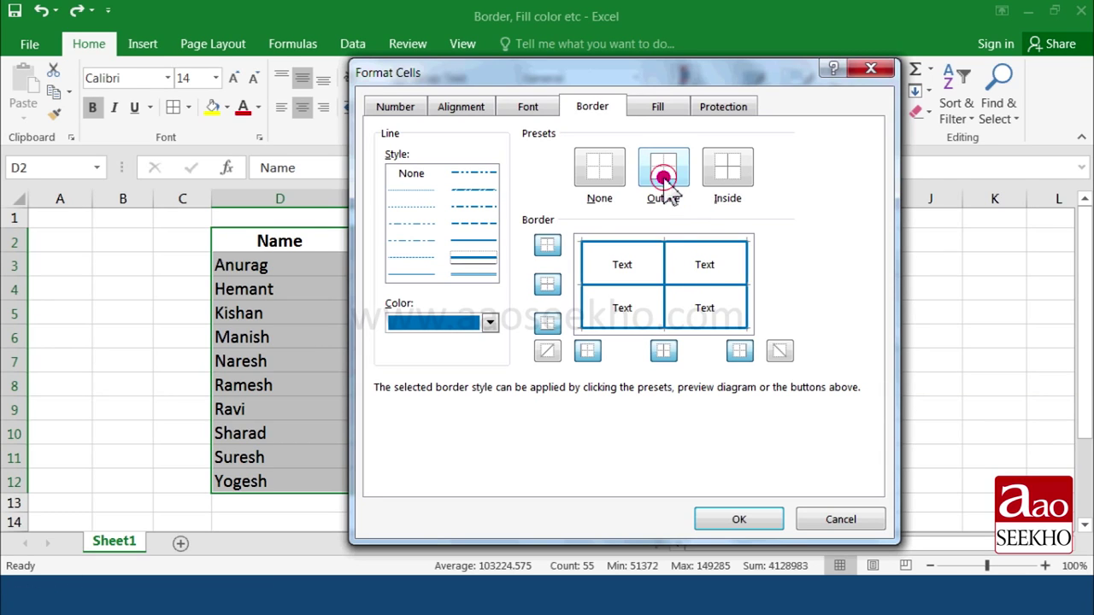
pyautogui.click(598, 179)
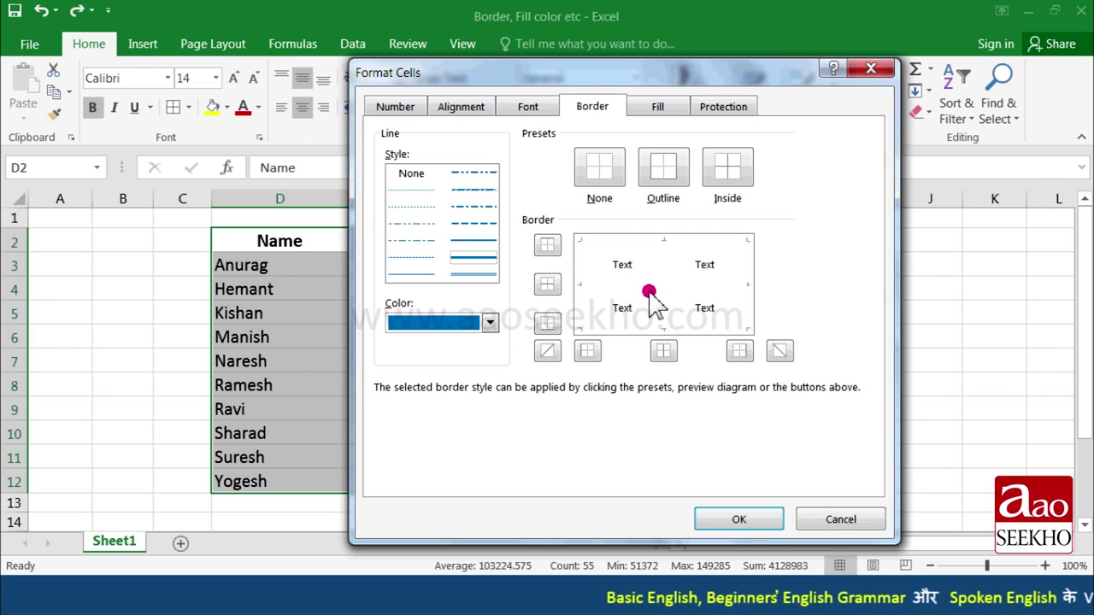
pyautogui.click(548, 246)
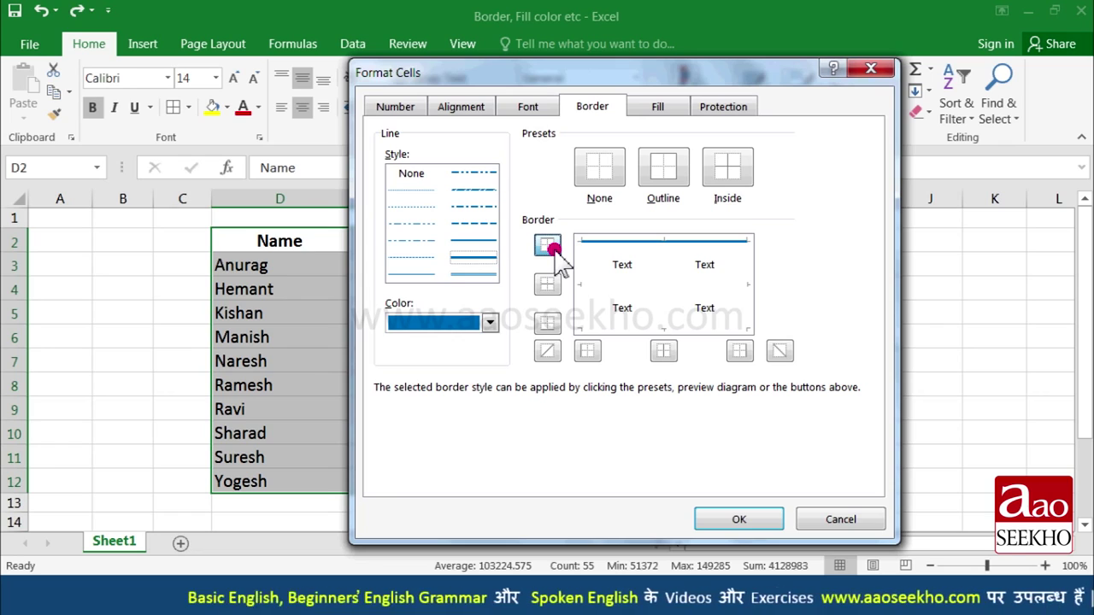
pyautogui.click(549, 247)
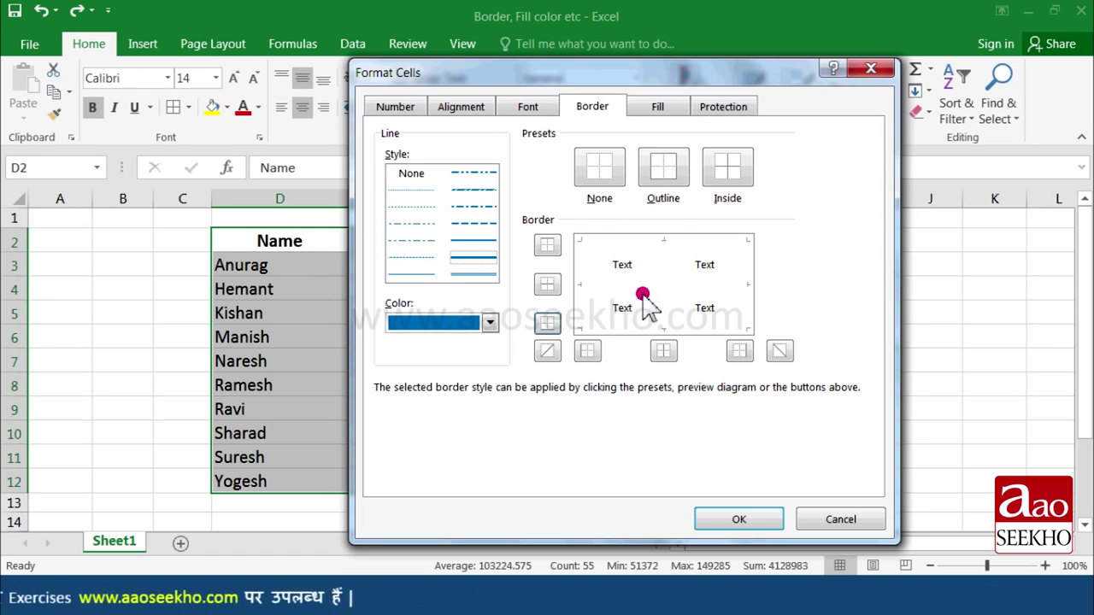
# Apply blue Outline and Inside borders to D2:H12 and confirm with OK.
pyautogui.click(666, 181)
pyautogui.click(727, 175)
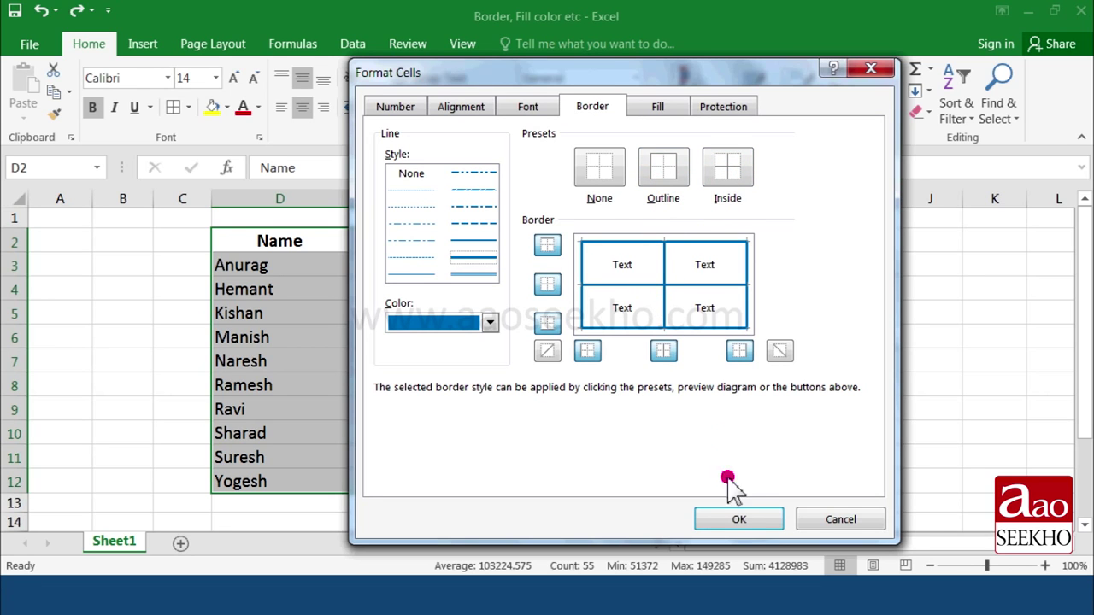
pyautogui.click(737, 515)
# Fill the header cells D2:H2, Name through Fourth Qtr Sale, with light gold.
pyautogui.click(444, 344)
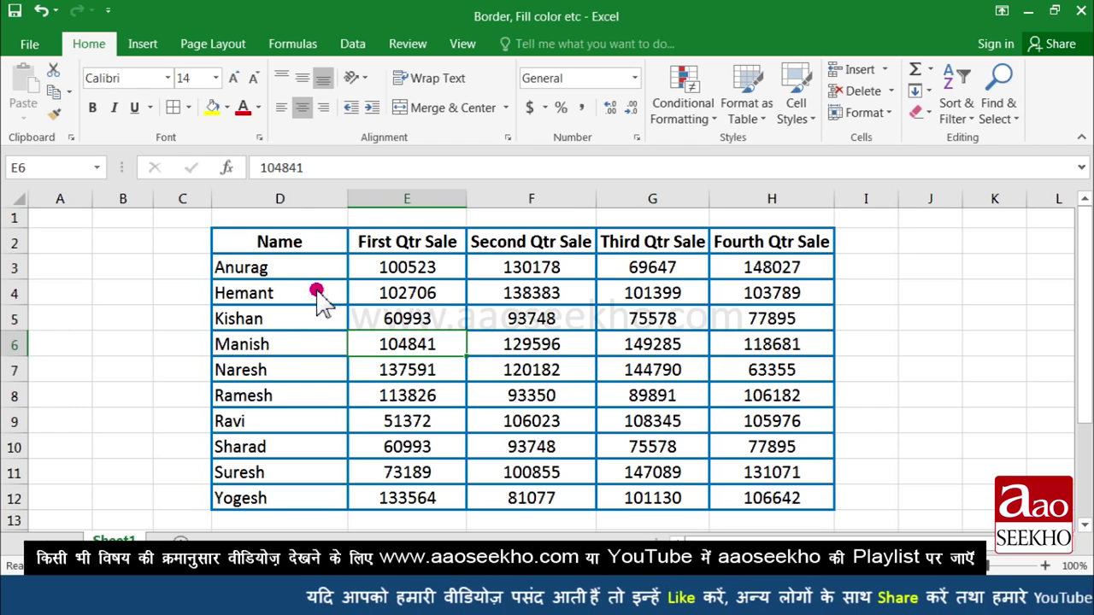
pyautogui.moveTo(323, 241); pyautogui.dragTo(732, 242)
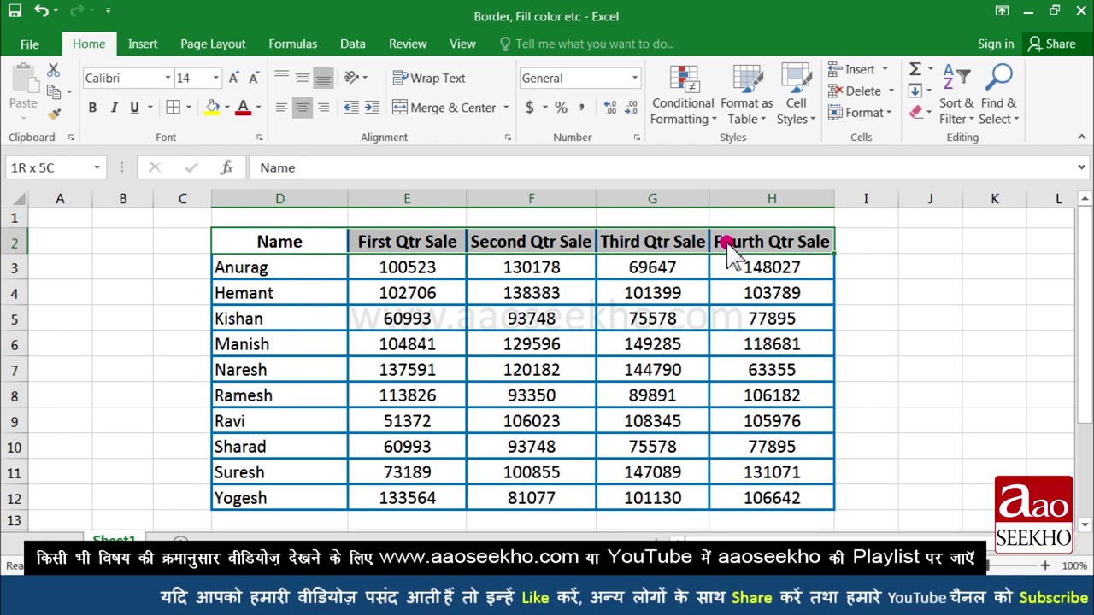
pyautogui.click(229, 109)
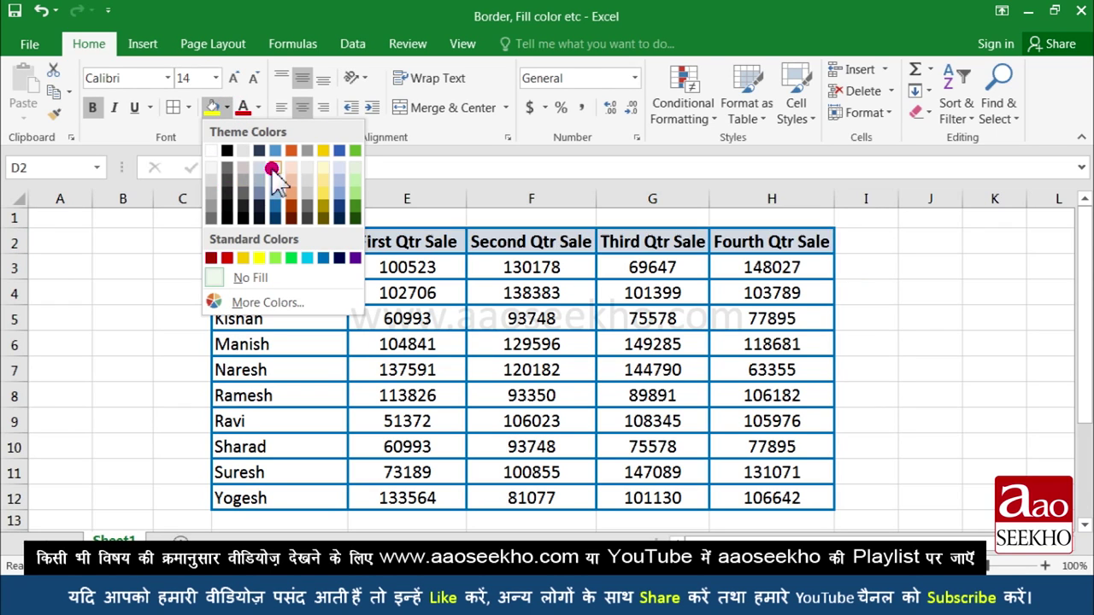
pyautogui.click(324, 187)
pyautogui.click(310, 261)
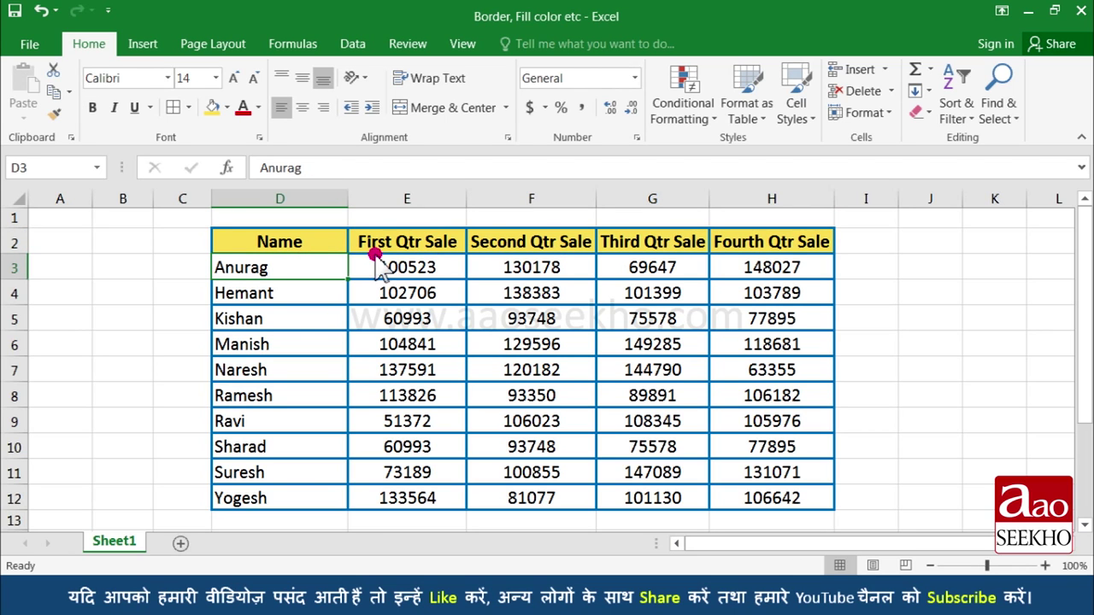
# Give the data cells D3:H12 a light blue fill.
pyautogui.moveTo(315, 267); pyautogui.dragTo(820, 500)
pyautogui.click(226, 107)
pyautogui.click(276, 176)
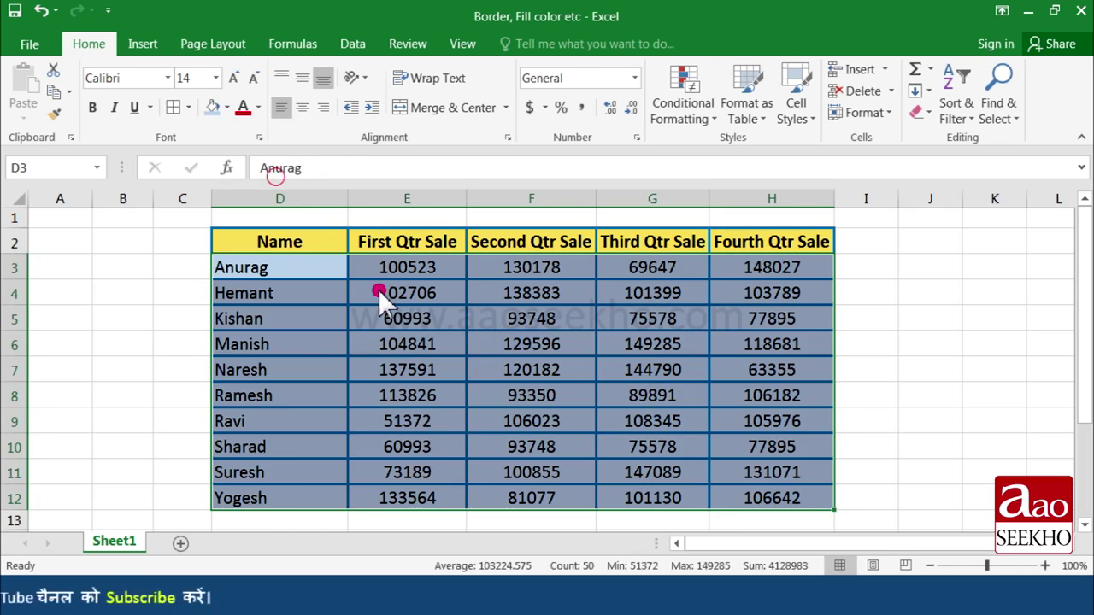
pyautogui.click(380, 292)
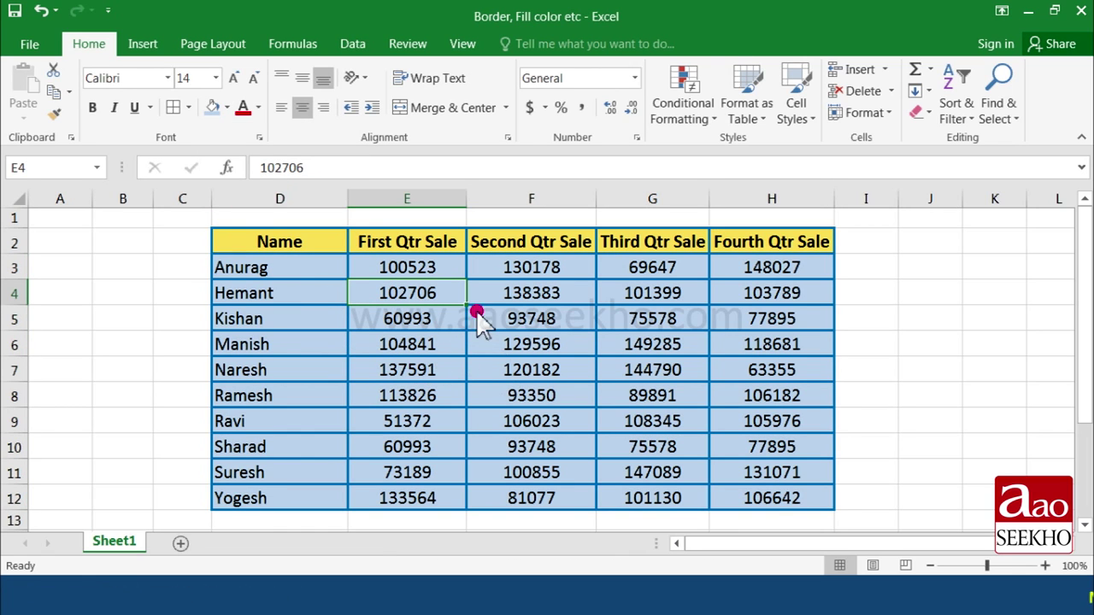
# Highlight cell F6 (129596) with a yellow fill.
pyautogui.click(522, 341)
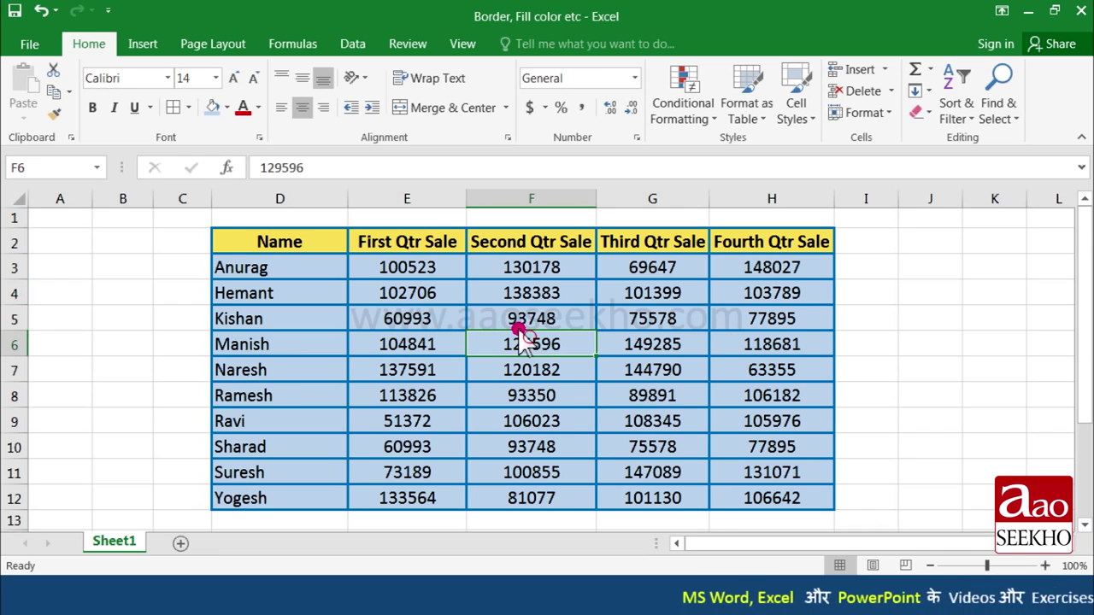
pyautogui.click(226, 107)
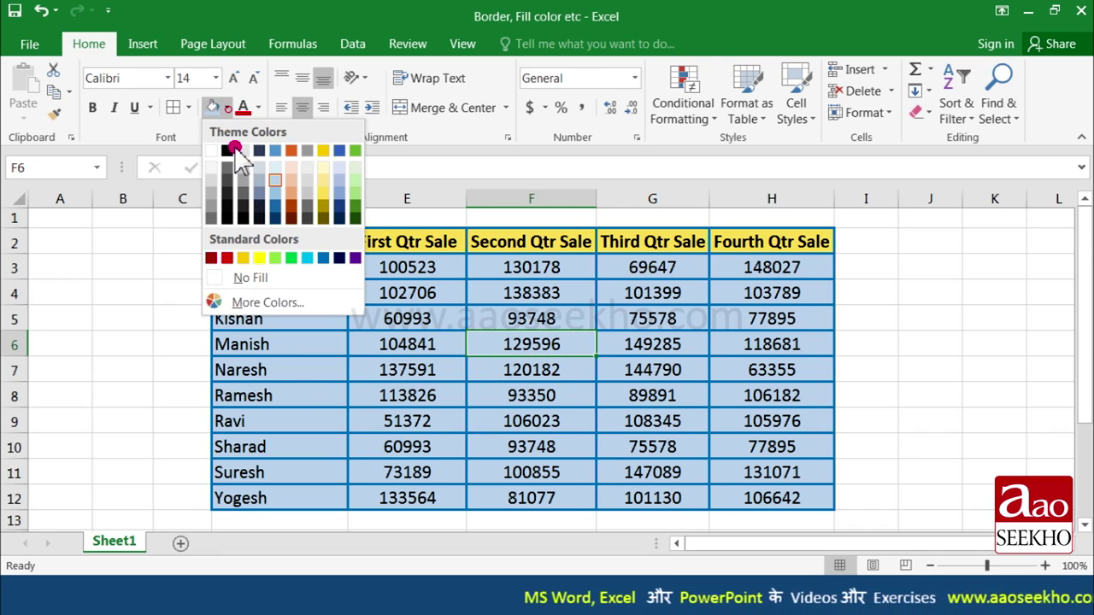
pyautogui.click(259, 258)
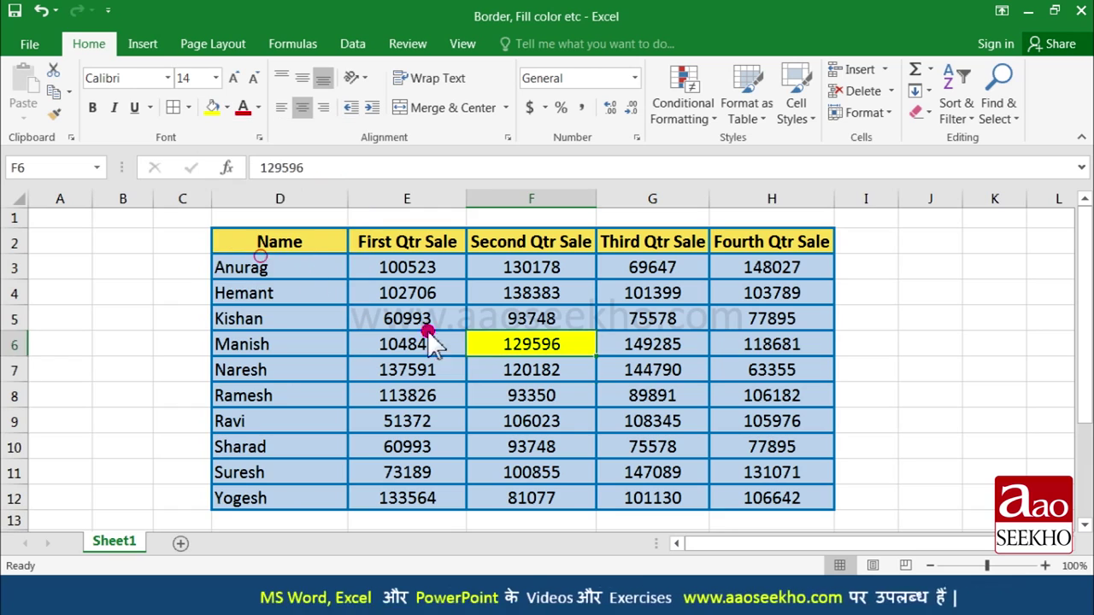
pyautogui.click(227, 107)
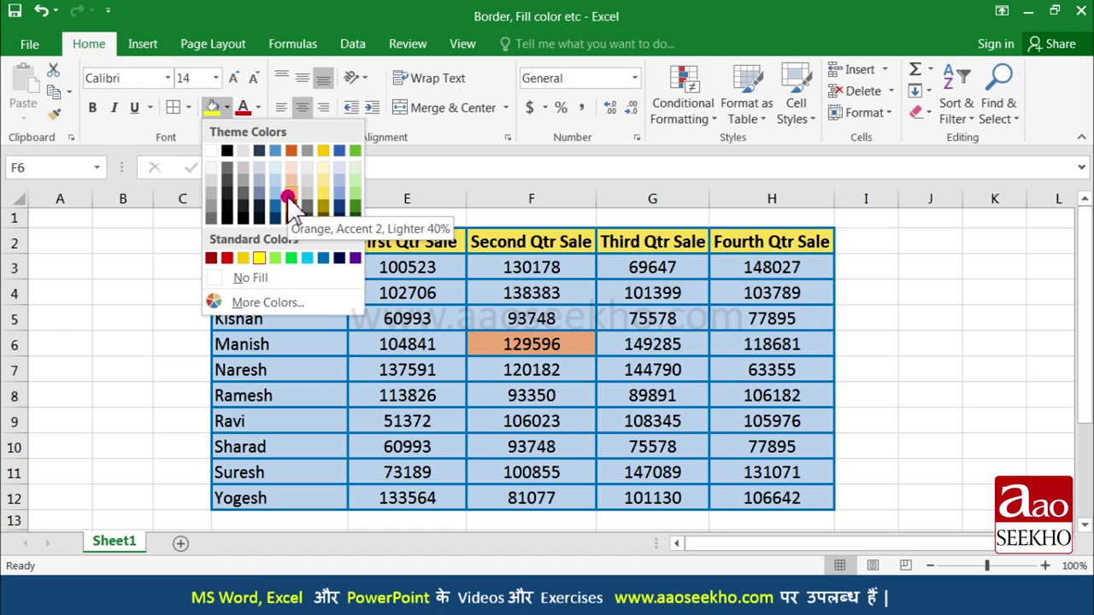
# Recolour F6 with a custom red fill of RGB 244, 58, 58 from More Colors.
pyautogui.click(292, 304)
pyautogui.click(527, 268)
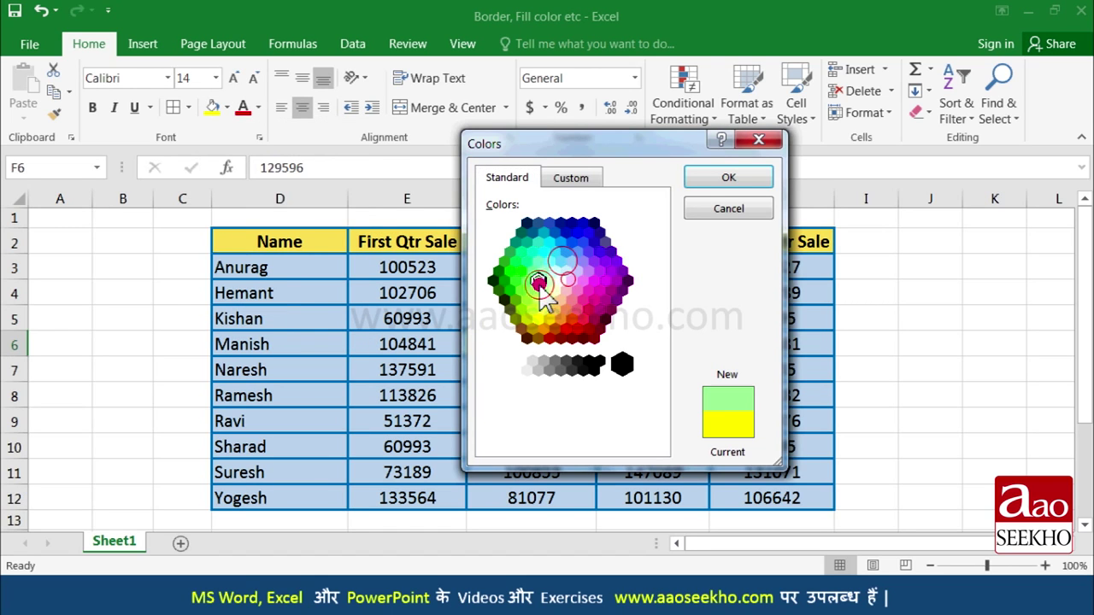
pyautogui.click(564, 182)
pyautogui.click(593, 281)
pyautogui.click(510, 258)
pyautogui.click(625, 224)
pyautogui.moveTo(656, 248); pyautogui.dragTo(662, 278)
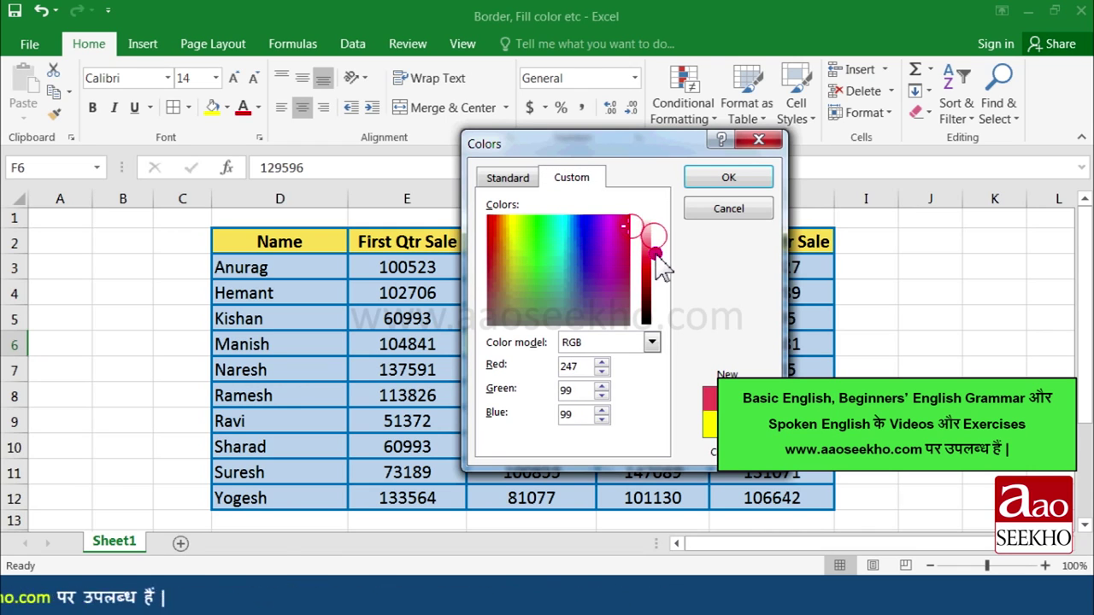
pyautogui.click(740, 177)
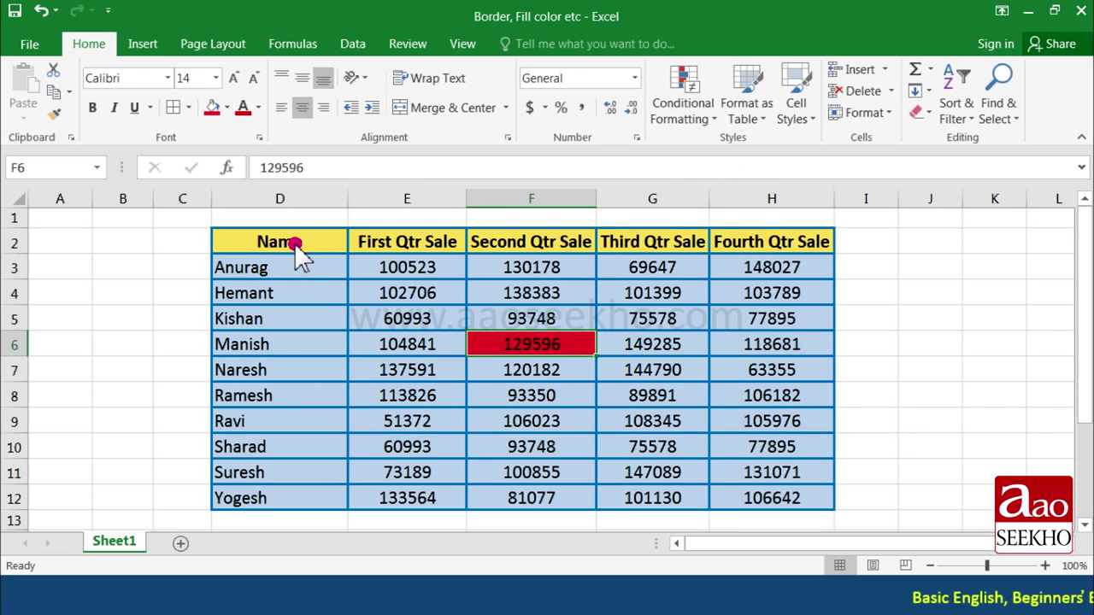
pyautogui.moveTo(293, 244); pyautogui.dragTo(747, 492)
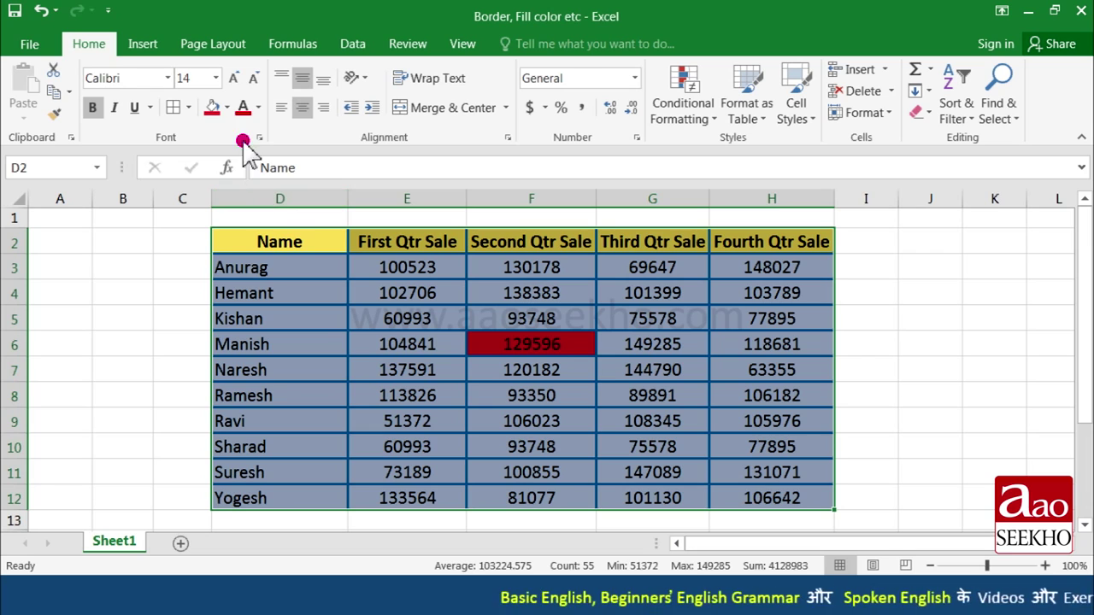
# Set the whole table D2:H12 to No Fill, keeping only the blue borders.
pyautogui.click(226, 108)
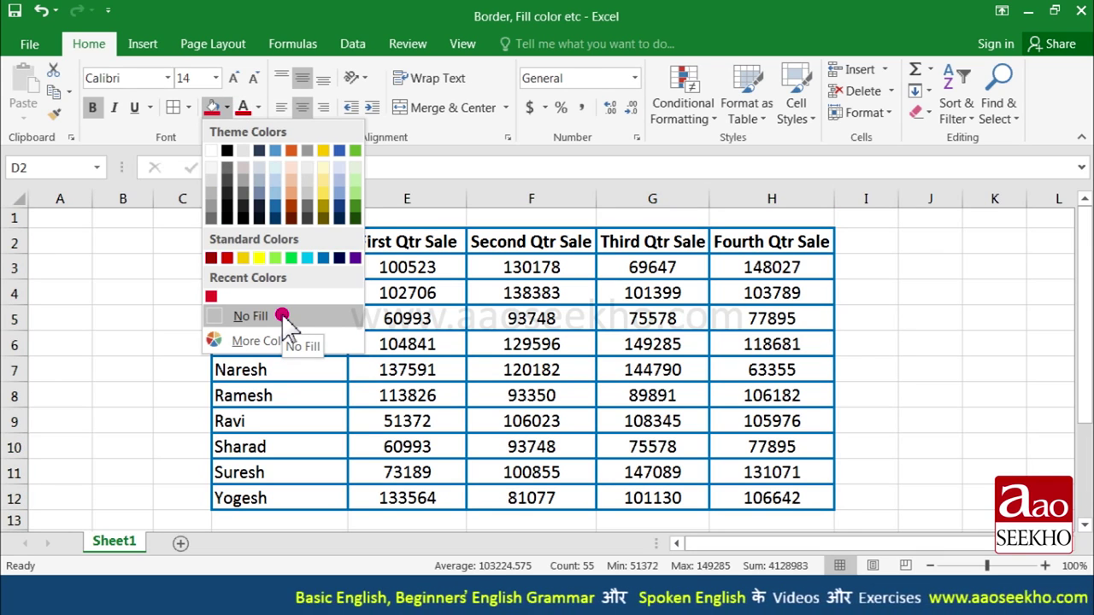
pyautogui.click(282, 316)
pyautogui.click(393, 318)
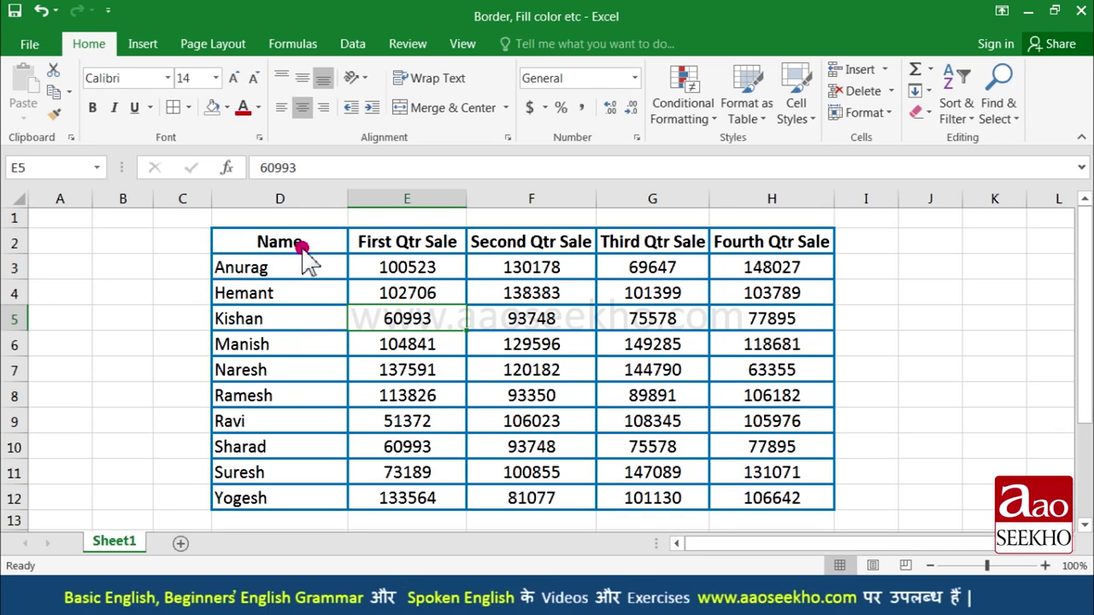
# Make the header labels in D2:H2 standard red.
pyautogui.moveTo(299, 243); pyautogui.dragTo(718, 245)
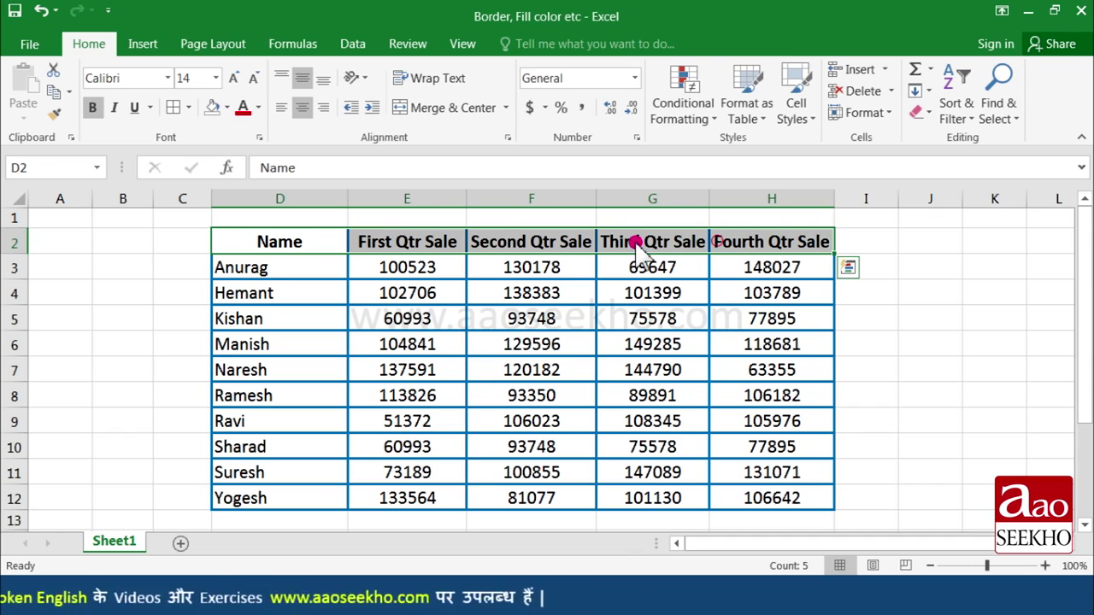
pyautogui.click(260, 112)
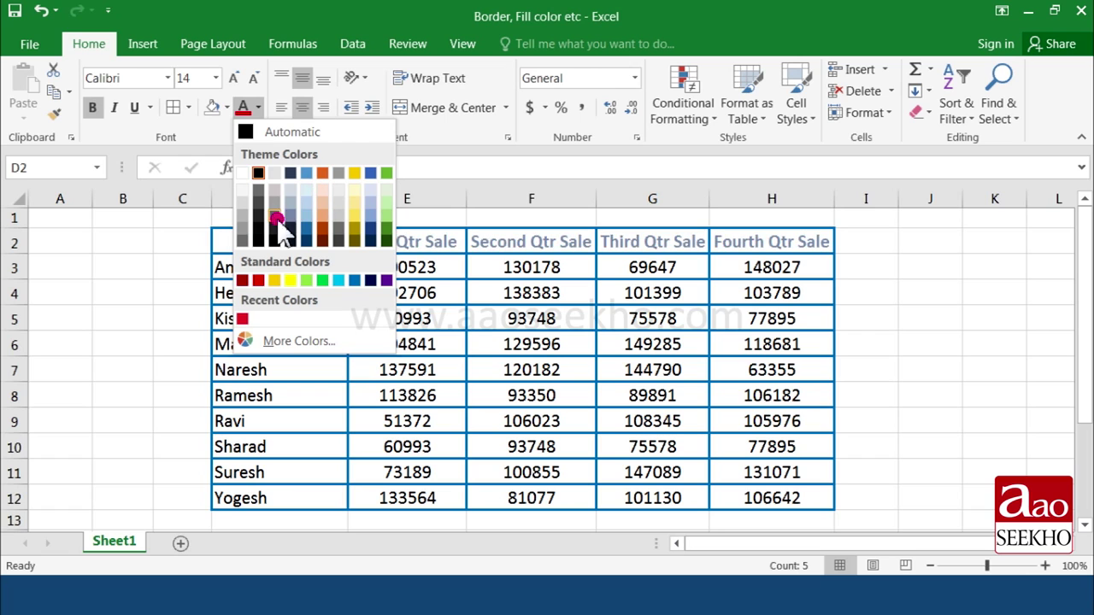
pyautogui.click(261, 282)
pyautogui.click(288, 273)
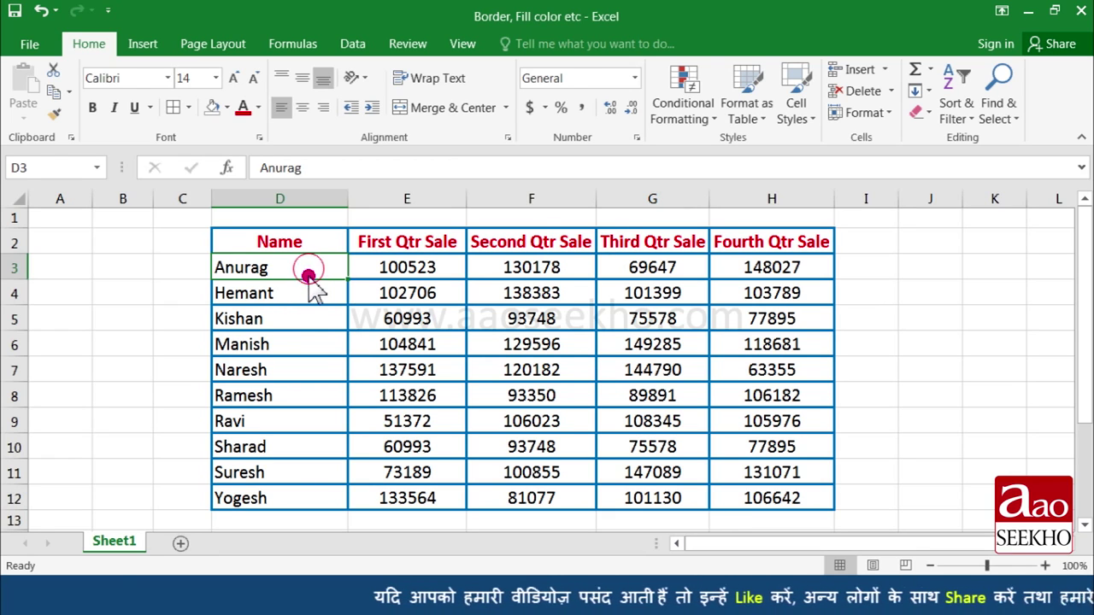
# Select a range in the first column, then click several data cells to review the table.
pyautogui.moveTo(309, 272); pyautogui.dragTo(304, 395)
pyautogui.click(382, 337)
pyautogui.click(531, 325)
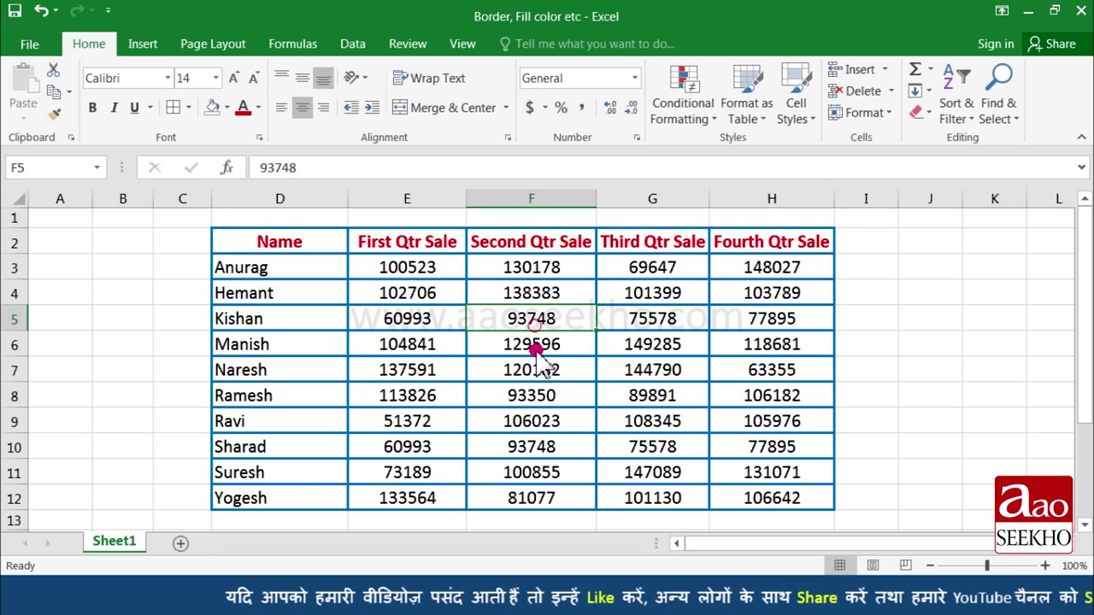
pyautogui.click(532, 346)
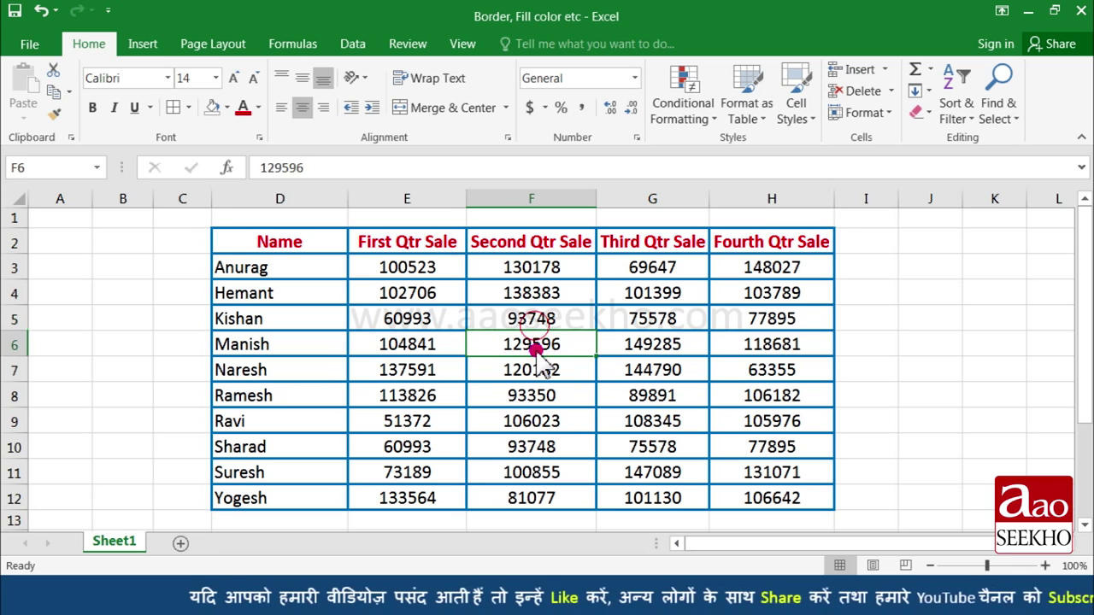
pyautogui.click(422, 346)
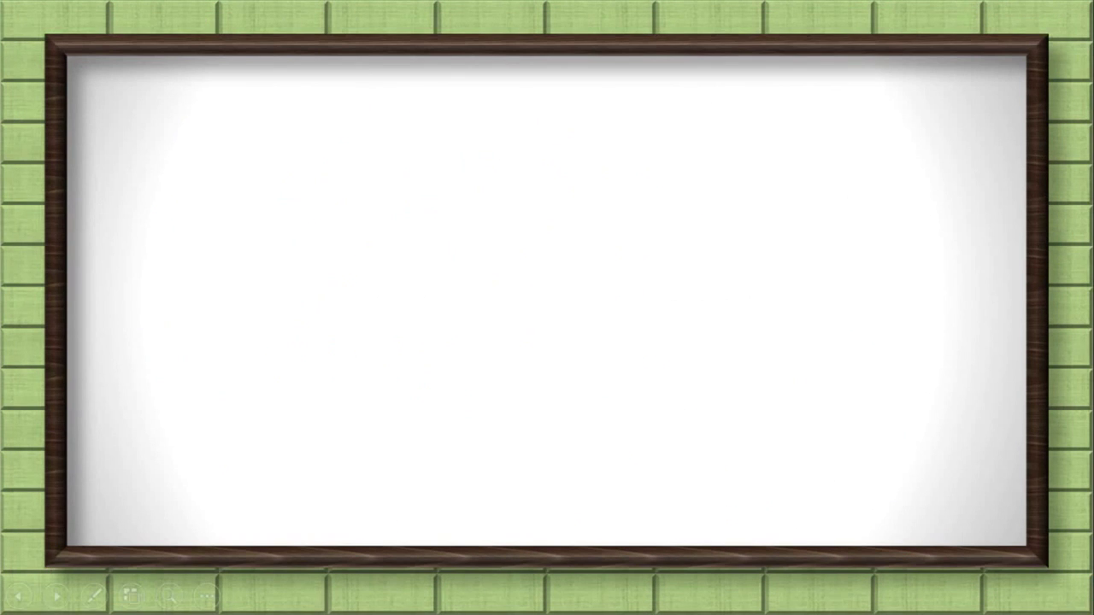